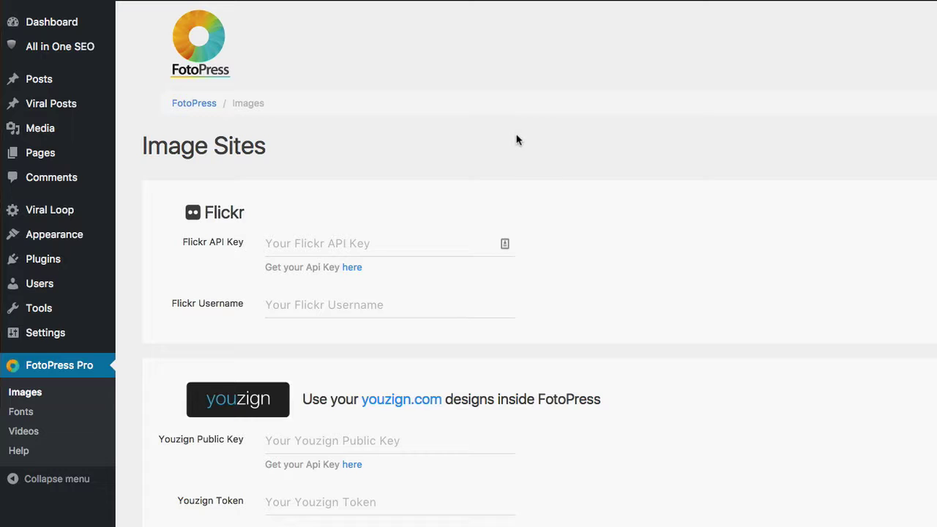
{"action": "scroll", "coordinate": [489, 159], "scroll_direction": "down", "scroll_amount": 1}
{"action": "scroll", "coordinate": [489, 158], "scroll_direction": "down", "scroll_amount": 10}
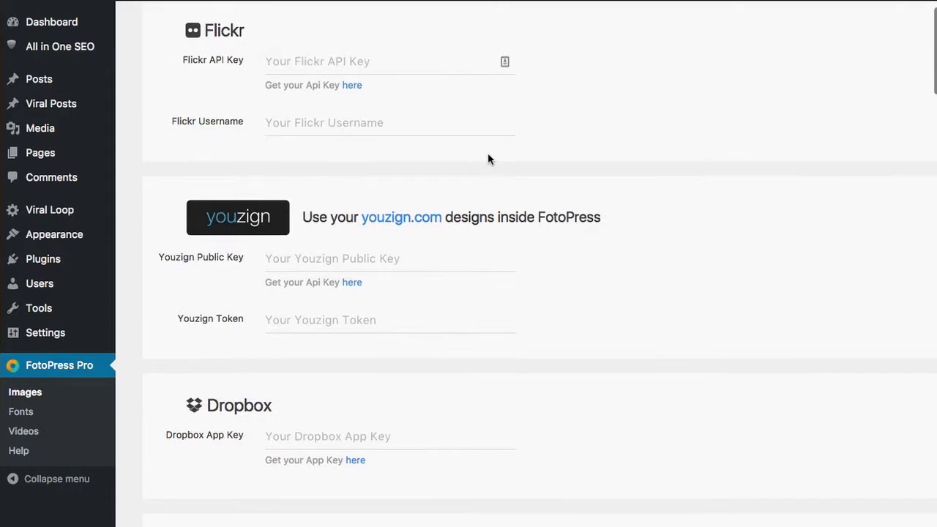
{"action": "scroll", "coordinate": [489, 159], "scroll_direction": "down", "scroll_amount": 20}
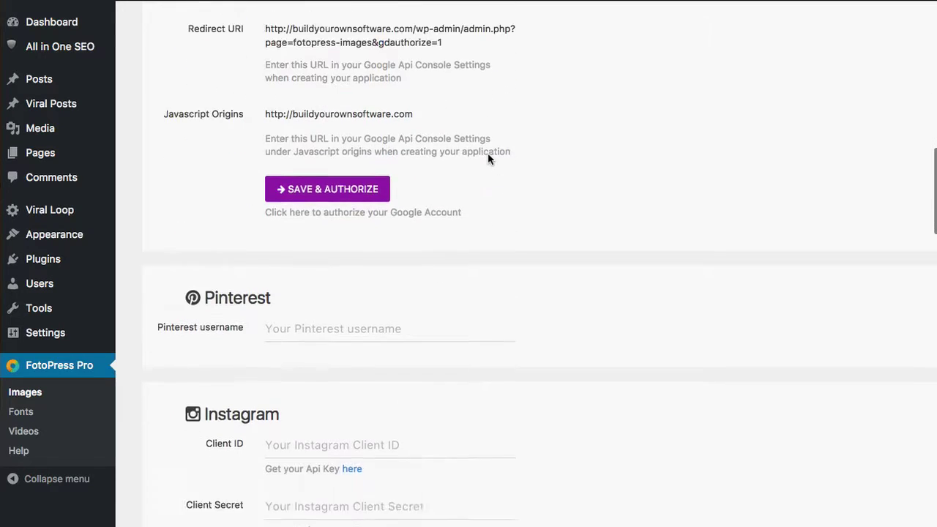
{"action": "scroll", "coordinate": [489, 159], "scroll_direction": "up", "scroll_amount": 2}
{"action": "scroll", "coordinate": [489, 159], "scroll_direction": "down", "scroll_amount": 2}
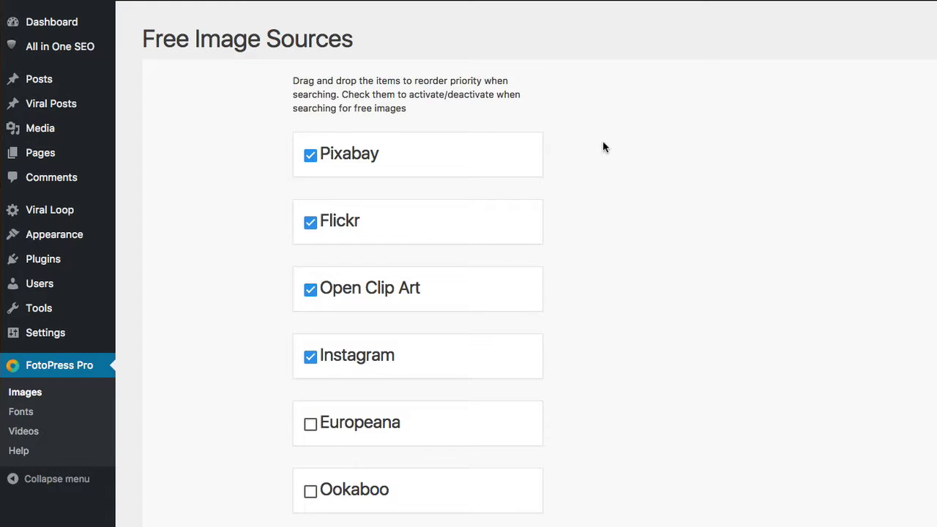
{"action": "scroll", "coordinate": [604, 147], "scroll_direction": "down", "scroll_amount": 7}
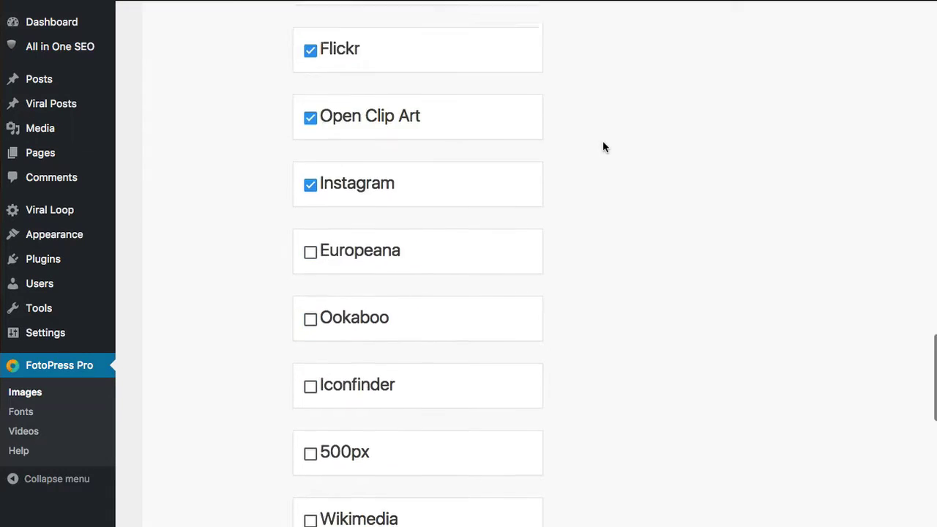
{"action": "scroll", "coordinate": [603, 150], "scroll_direction": "up", "scroll_amount": 4}
{"action": "scroll", "coordinate": [604, 152], "scroll_direction": "up", "scroll_amount": 5}
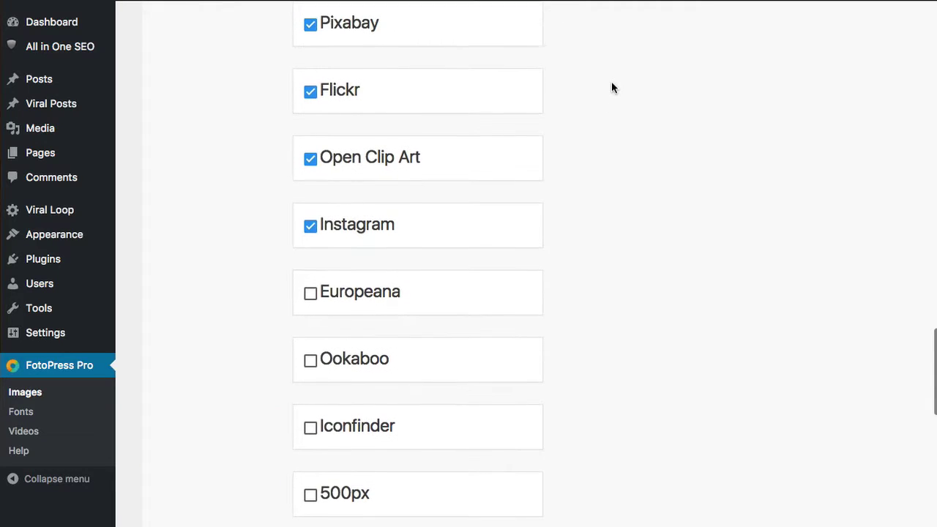
{"action": "scroll", "coordinate": [647, 117], "scroll_direction": "up", "scroll_amount": 2}
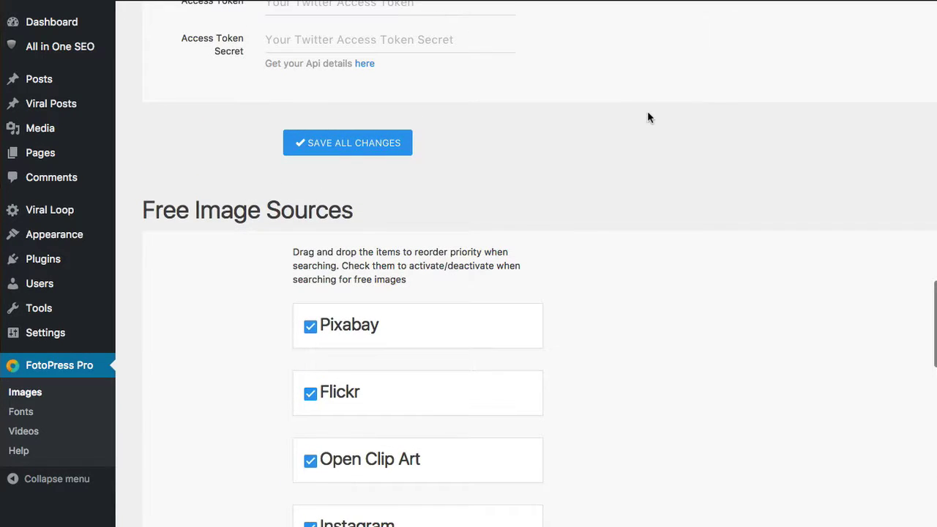
{"action": "scroll", "coordinate": [602, 174], "scroll_direction": "up", "scroll_amount": 7}
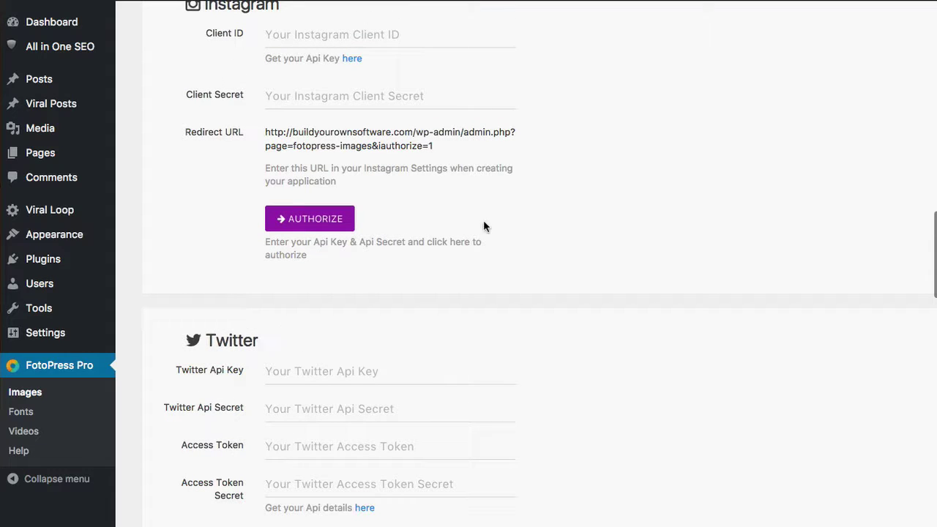
{"action": "scroll", "coordinate": [483, 220], "scroll_direction": "up", "scroll_amount": 8}
{"action": "scroll", "coordinate": [483, 218], "scroll_direction": "up", "scroll_amount": 6}
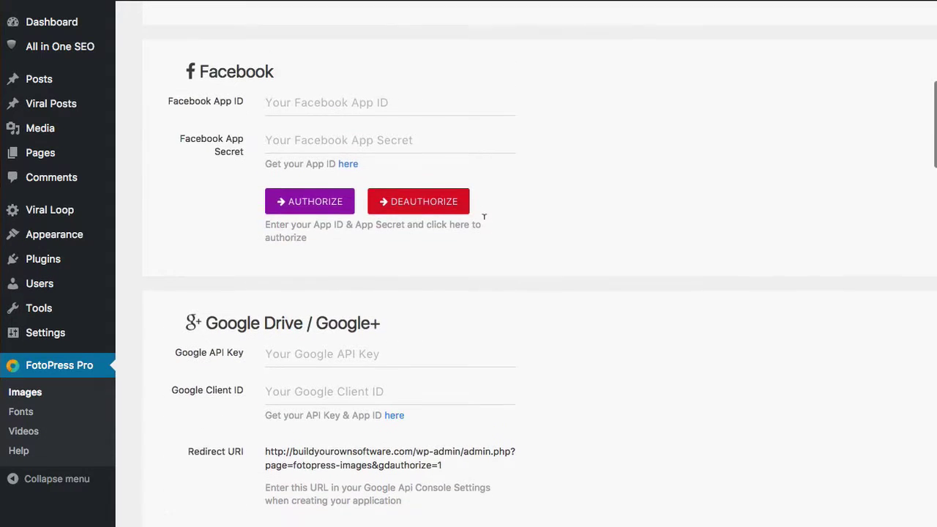
{"action": "scroll", "coordinate": [484, 217], "scroll_direction": "up", "scroll_amount": 7}
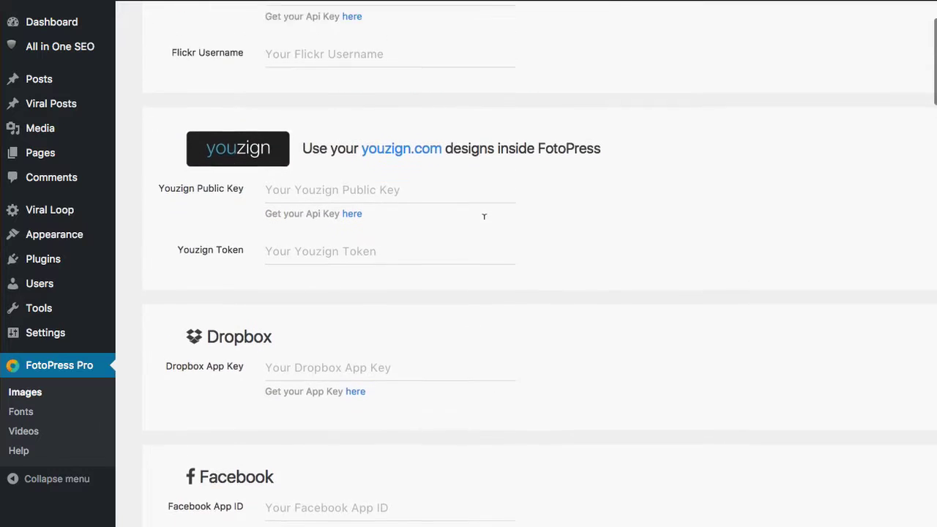
{"action": "scroll", "coordinate": [484, 215], "scroll_direction": "up", "scroll_amount": 3}
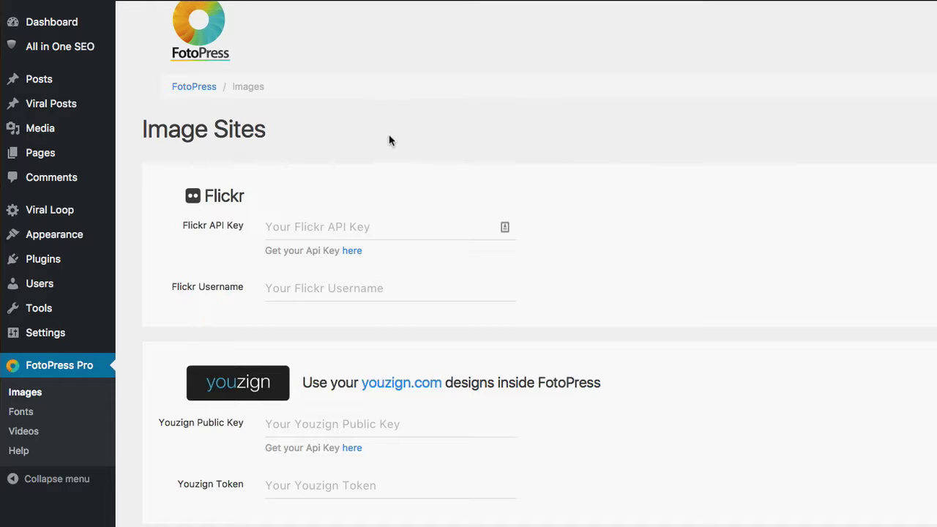
{"action": "scroll", "coordinate": [389, 141], "scroll_direction": "up", "scroll_amount": 1}
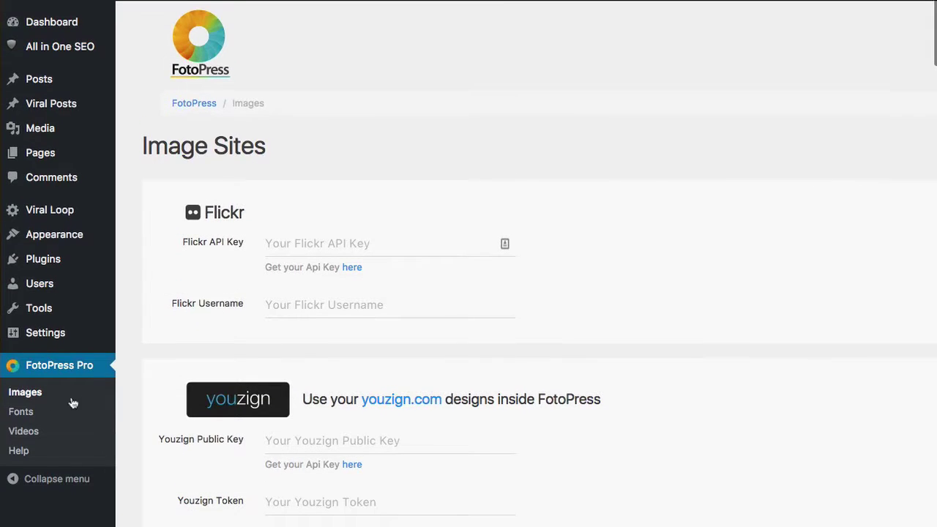
- Open FotoPress Pro Fonts and expand the All Fonts list of 728 fonts
{"action": "left_click", "coordinate": [33, 412]}
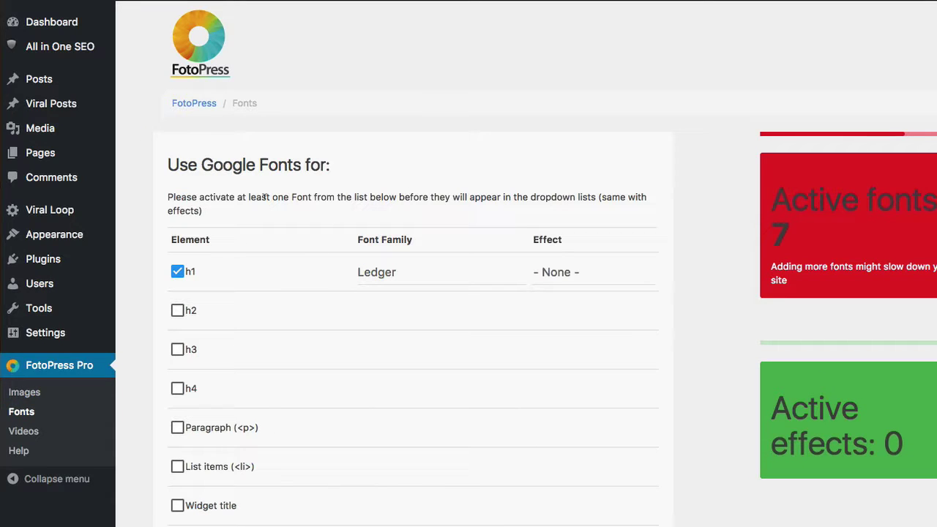
{"action": "scroll", "coordinate": [265, 196], "scroll_direction": "down", "scroll_amount": 15}
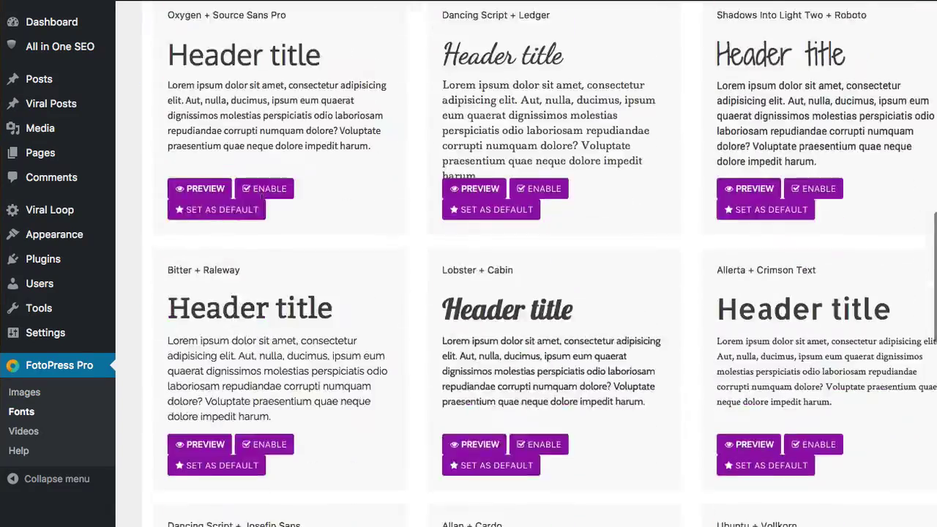
{"action": "scroll", "coordinate": [264, 192], "scroll_direction": "down", "scroll_amount": 10}
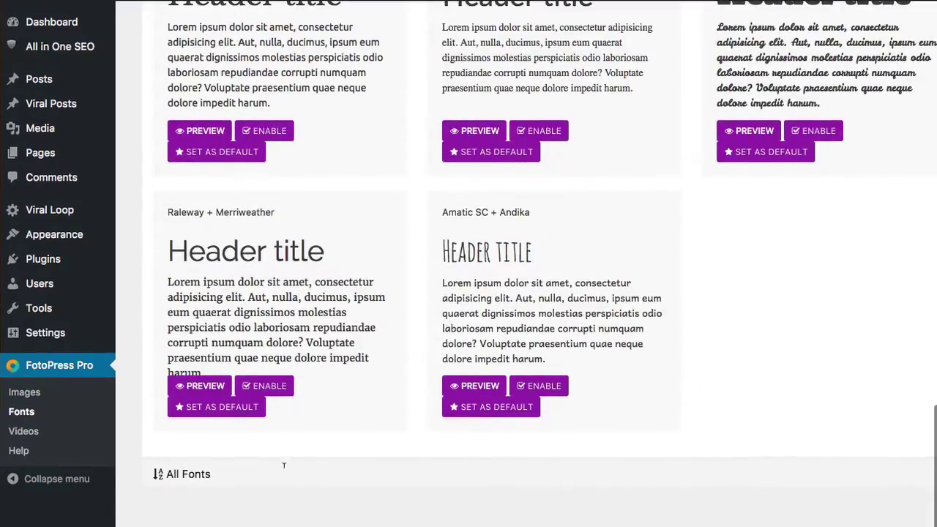
{"action": "left_click", "coordinate": [911, 470]}
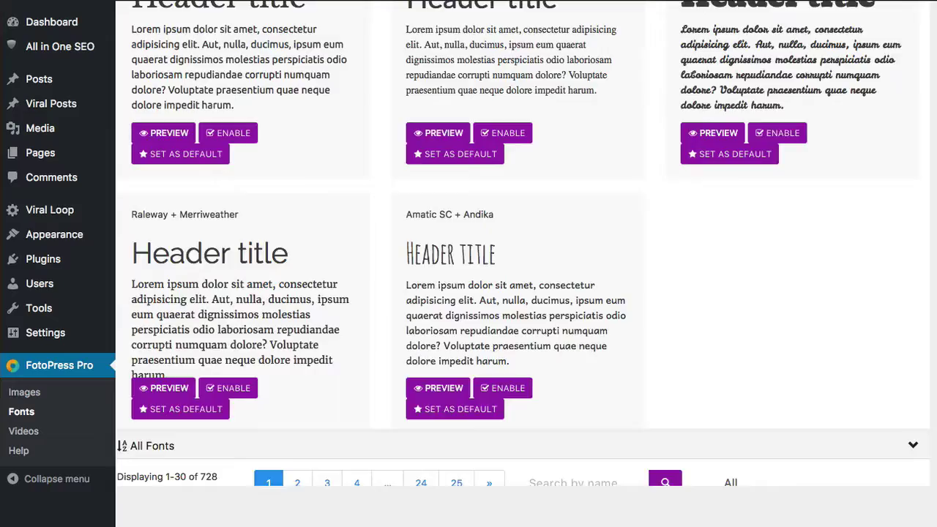
{"action": "scroll", "coordinate": [500, 483], "scroll_direction": "down", "scroll_amount": 5}
{"action": "scroll", "coordinate": [500, 482], "scroll_direction": "up", "scroll_amount": 20}
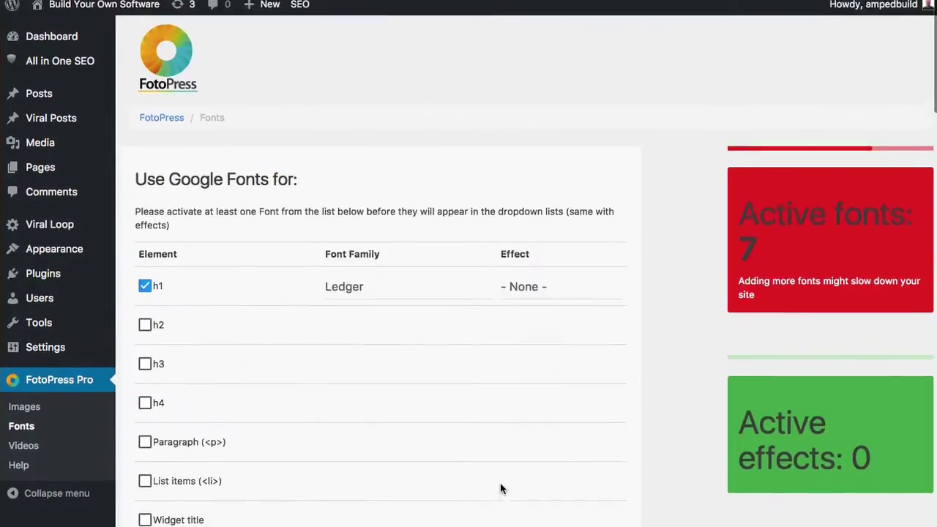
{"action": "scroll", "coordinate": [500, 488], "scroll_direction": "down", "scroll_amount": 20}
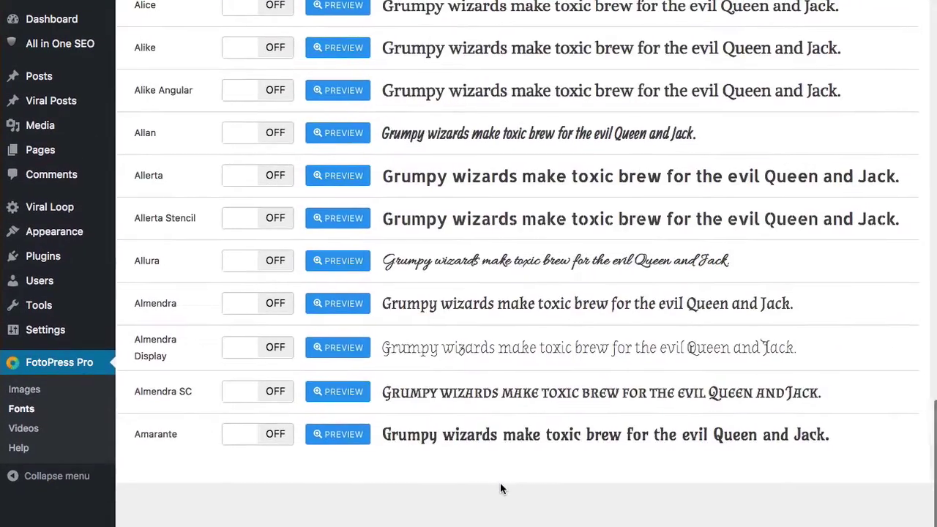
{"action": "scroll", "coordinate": [501, 488], "scroll_direction": "up", "scroll_amount": 13}
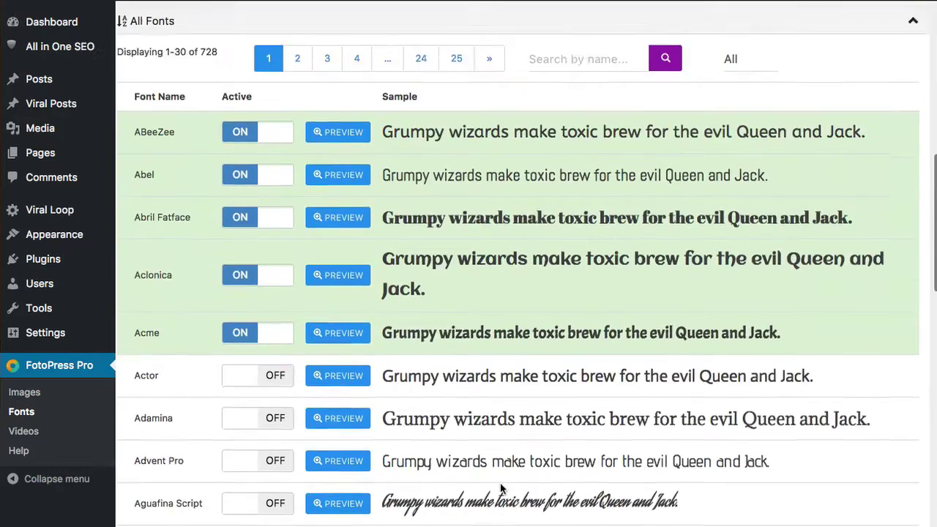
{"action": "scroll", "coordinate": [500, 488], "scroll_direction": "up", "scroll_amount": 3}
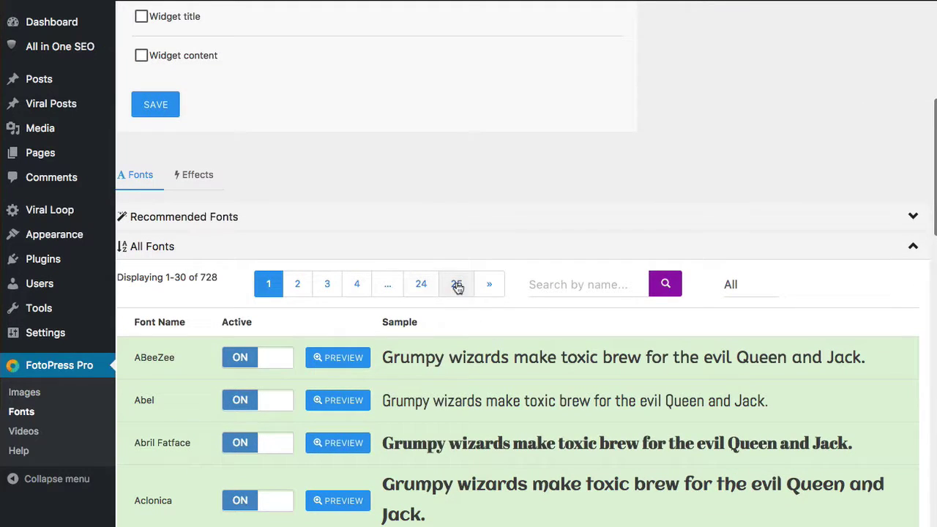
{"action": "scroll", "coordinate": [546, 324], "scroll_direction": "left", "scroll_amount": 2}
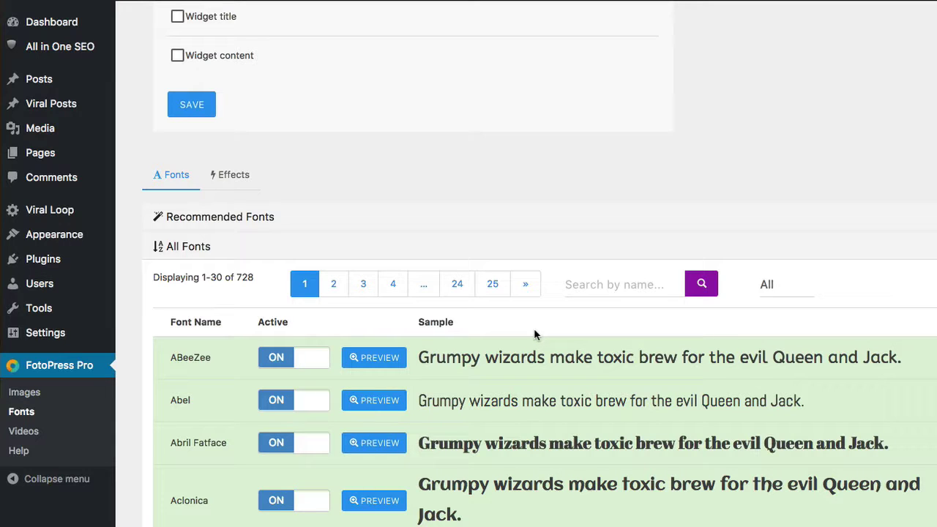
{"action": "scroll", "coordinate": [533, 328], "scroll_direction": "up", "scroll_amount": 3}
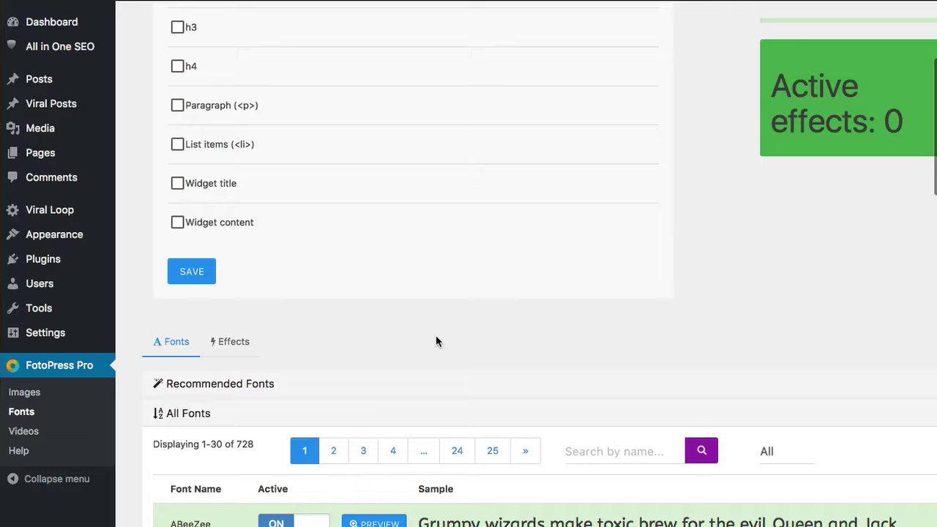
- Set the h1 heading font family to Ledger
{"action": "scroll", "coordinate": [442, 333], "scroll_direction": "up", "scroll_amount": 5}
{"action": "scroll", "coordinate": [447, 329], "scroll_direction": "down", "scroll_amount": 2}
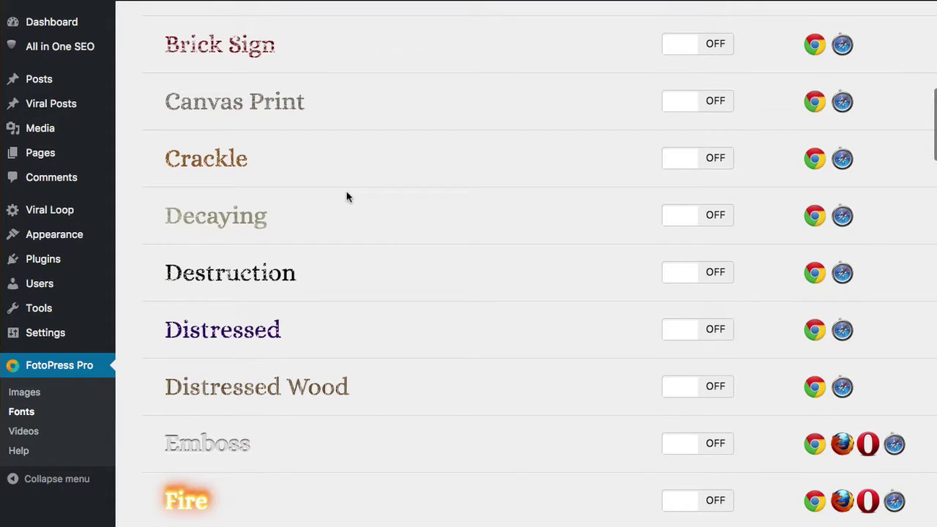
{"action": "scroll", "coordinate": [373, 196], "scroll_direction": "up", "scroll_amount": 3}
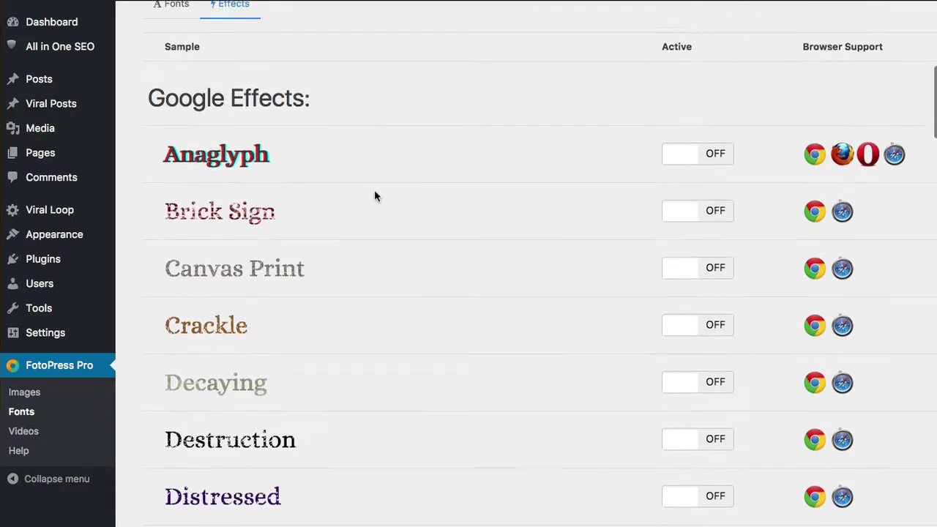
{"action": "scroll", "coordinate": [374, 196], "scroll_direction": "up", "scroll_amount": 5}
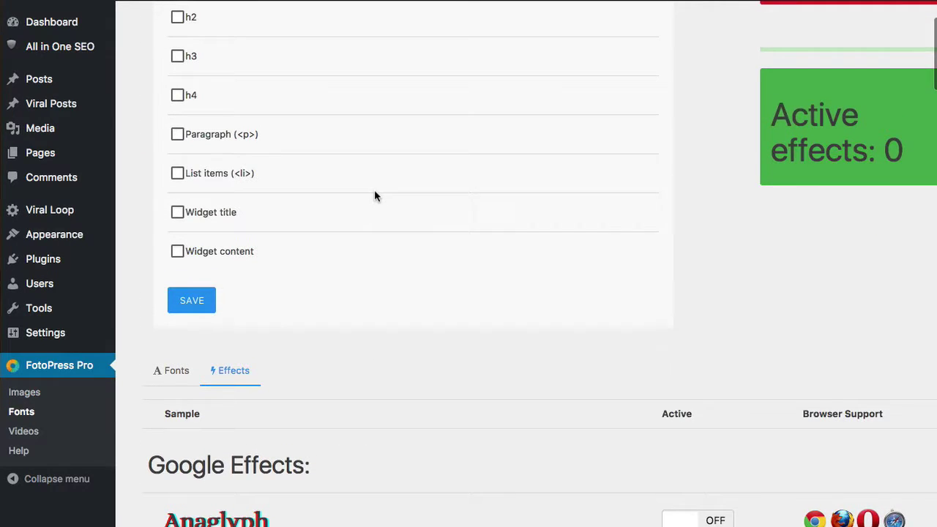
{"action": "scroll", "coordinate": [374, 196], "scroll_direction": "up", "scroll_amount": 2}
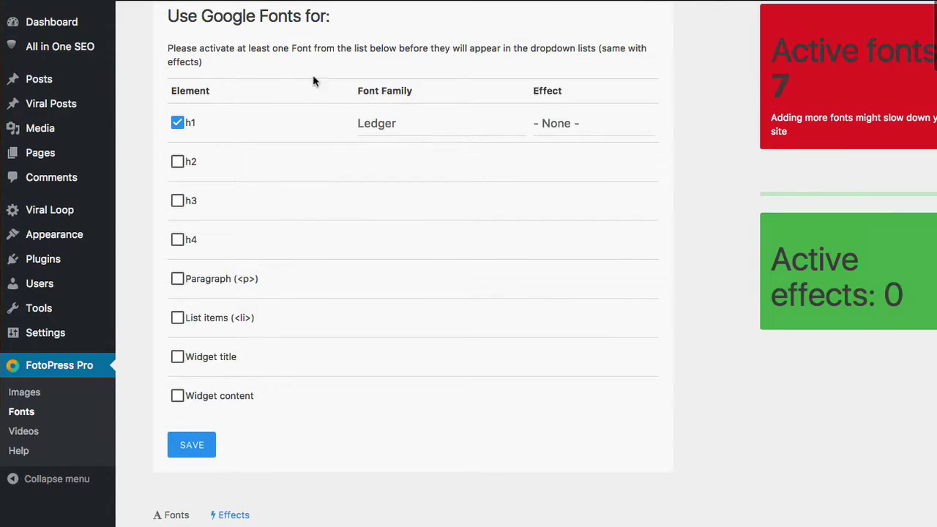
{"action": "scroll", "coordinate": [313, 80], "scroll_direction": "up", "scroll_amount": 1}
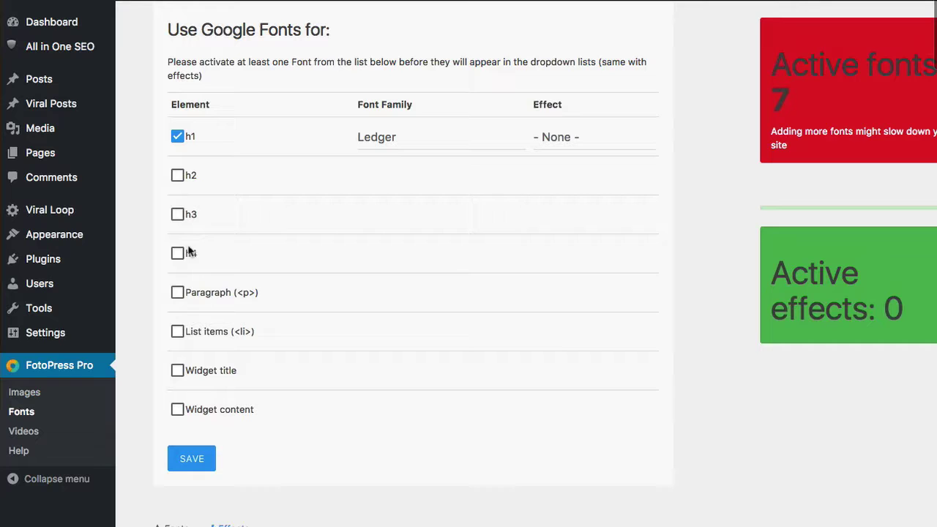
{"action": "scroll", "coordinate": [249, 208], "scroll_direction": "up", "scroll_amount": 2}
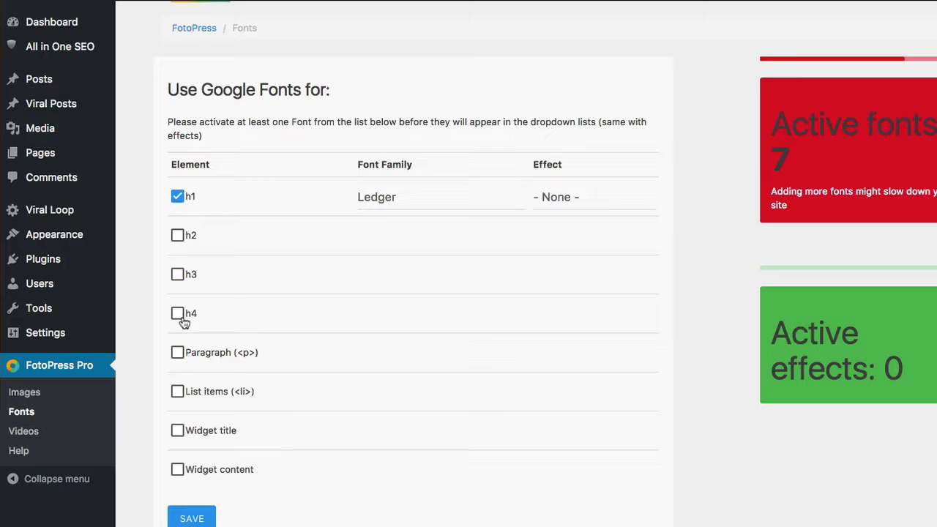
{"action": "scroll", "coordinate": [275, 272], "scroll_direction": "down", "scroll_amount": 4}
{"action": "scroll", "coordinate": [316, 210], "scroll_direction": "up", "scroll_amount": 5}
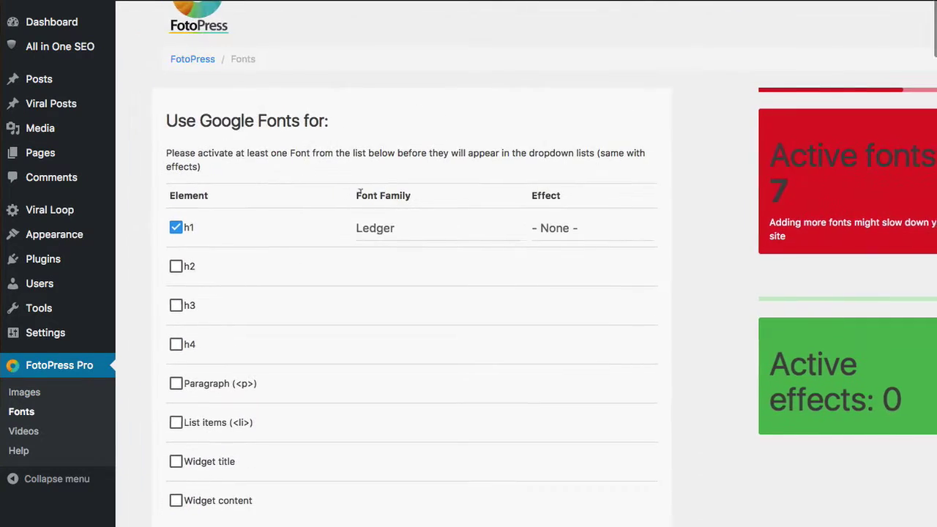
{"action": "left_click", "coordinate": [380, 228]}
{"action": "left_click", "coordinate": [389, 226]}
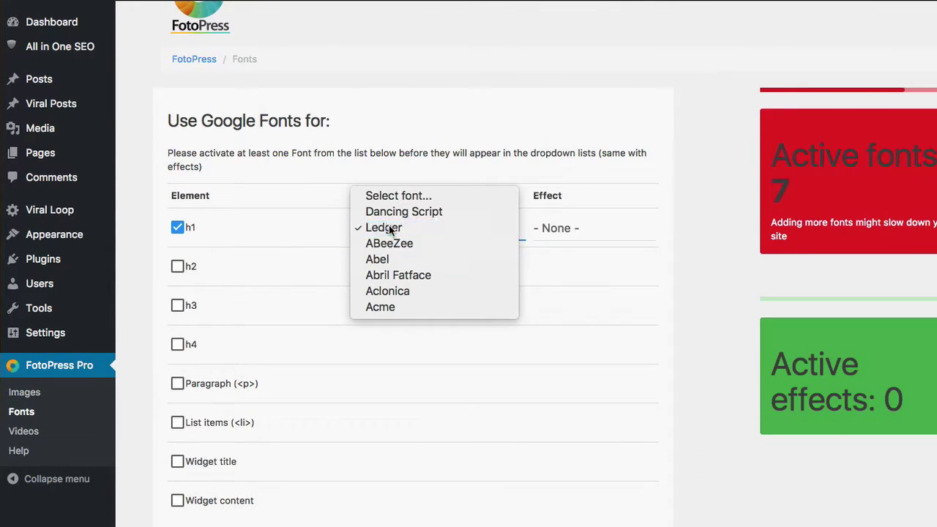
- Leave the h1 effect at None and browse the Effects list
{"action": "left_click", "coordinate": [585, 232]}
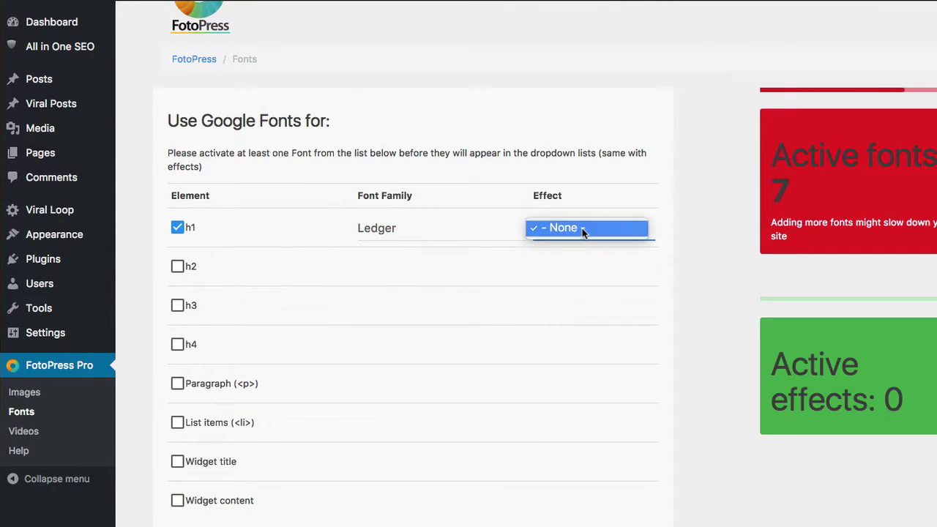
{"action": "left_click", "coordinate": [701, 211]}
{"action": "scroll", "coordinate": [623, 284], "scroll_direction": "down", "scroll_amount": 10}
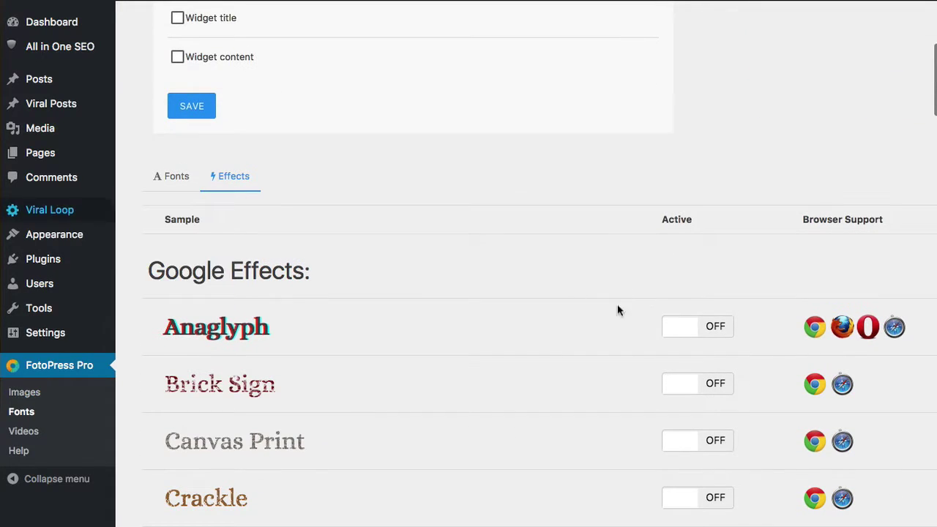
{"action": "scroll", "coordinate": [391, 271], "scroll_direction": "up", "scroll_amount": 10}
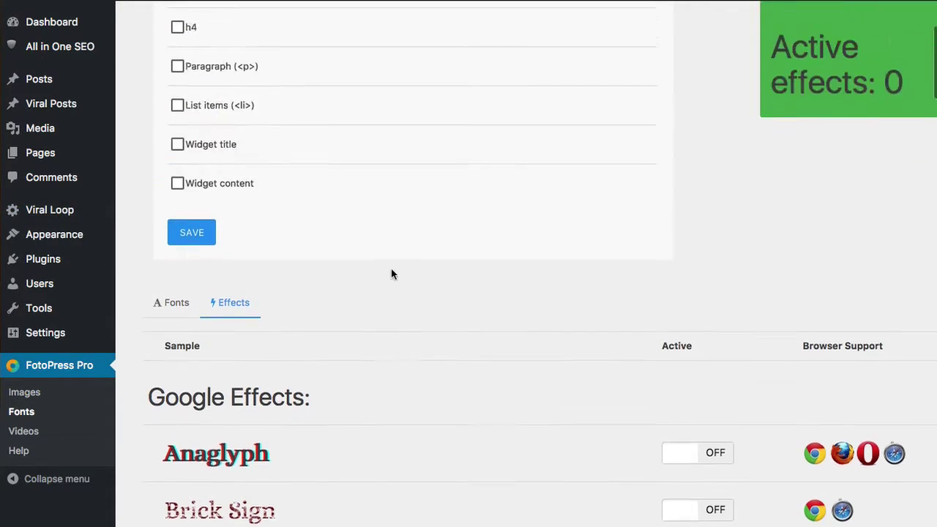
- In FotoPress Videos settings, preview logo transparency at 100, then at 1
{"action": "left_click", "coordinate": [25, 433]}
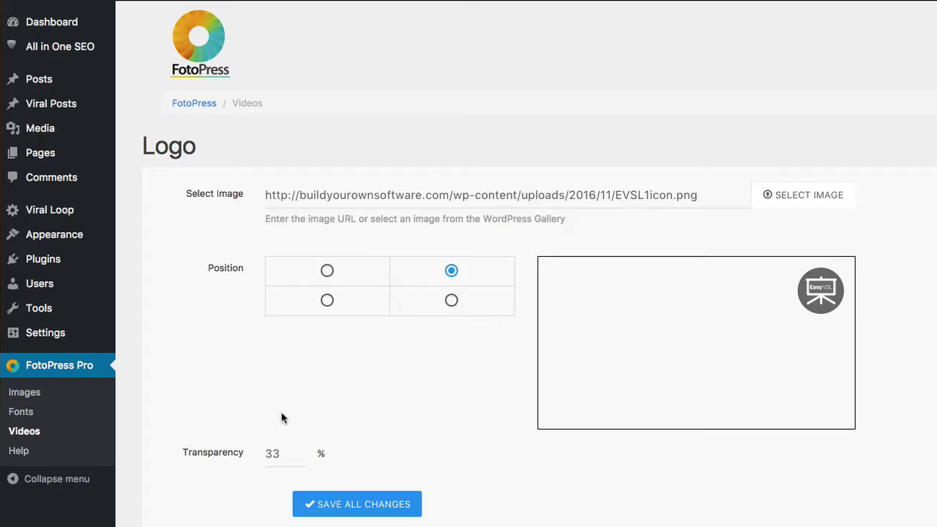
{"action": "scroll", "coordinate": [322, 388], "scroll_direction": "down", "scroll_amount": 1}
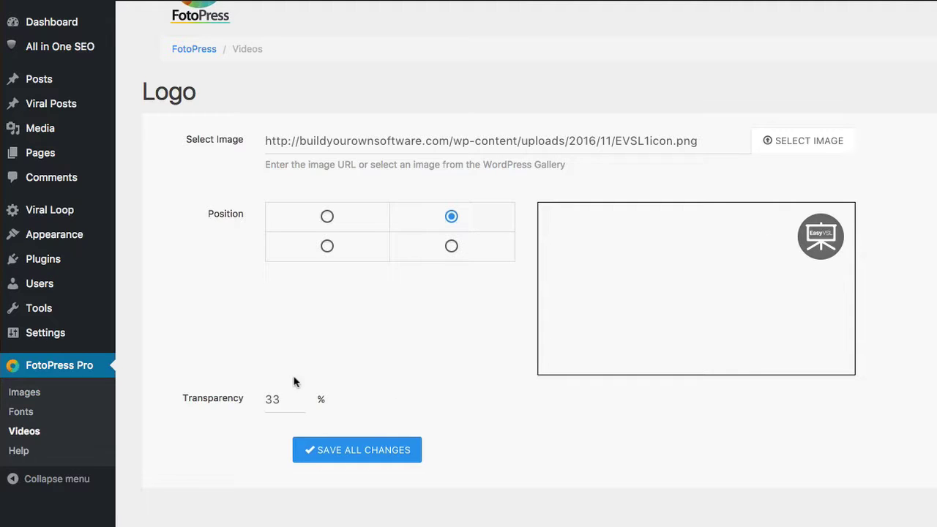
{"action": "left_click_drag", "start_coordinate": [281, 399], "coordinate": [247, 403]}
{"action": "type", "text": "100"}
{"action": "left_click", "coordinate": [533, 491]}
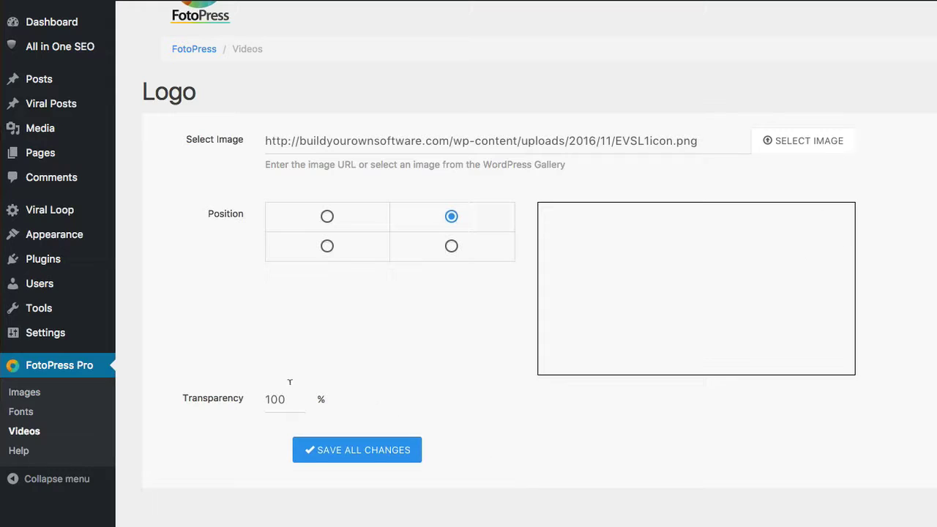
{"action": "left_click_drag", "start_coordinate": [287, 399], "coordinate": [222, 402]}
{"action": "type", "text": "1"}
{"action": "left_click", "coordinate": [548, 491]}
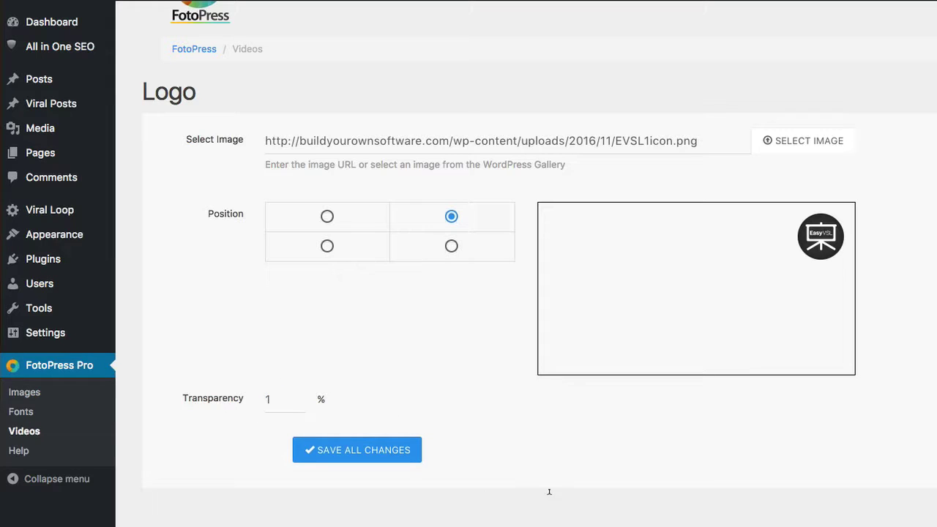
- Set the video logo transparency to 66 and save all changes
{"action": "left_click_drag", "start_coordinate": [282, 399], "coordinate": [243, 408]}
{"action": "type", "text": "66"}
{"action": "left_click", "coordinate": [495, 512]}
{"action": "left_click", "coordinate": [385, 460]}
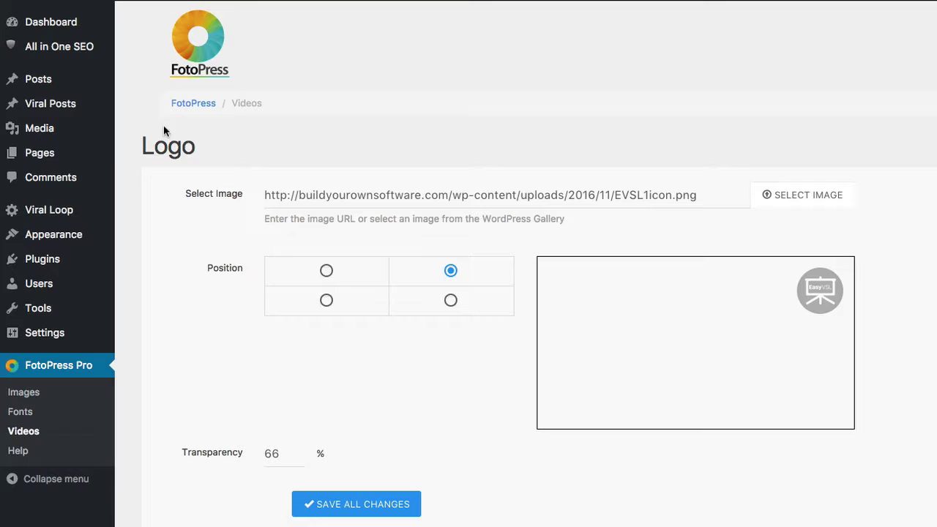
- Add a new post titled 'Fotopress demo' and move into its body so it autosaves
{"action": "mouse_move", "coordinate": [48, 86]}
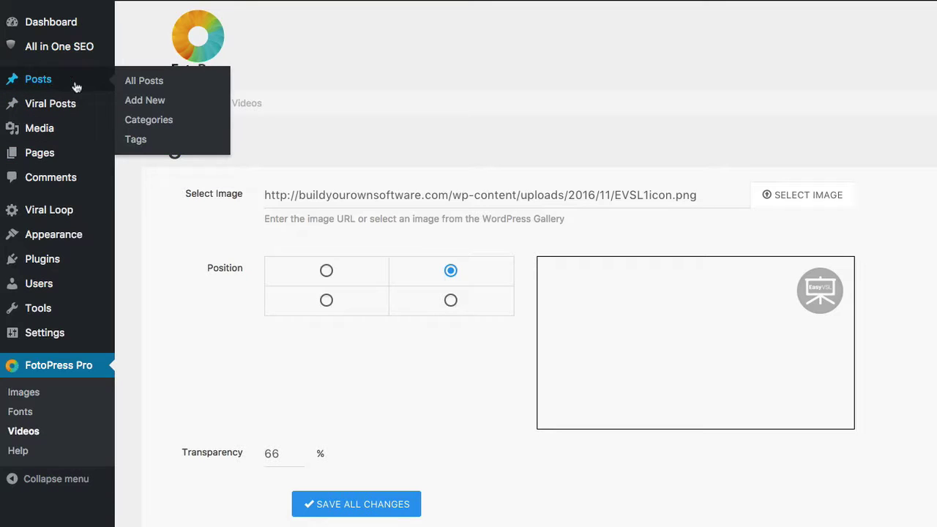
{"action": "left_click", "coordinate": [129, 102]}
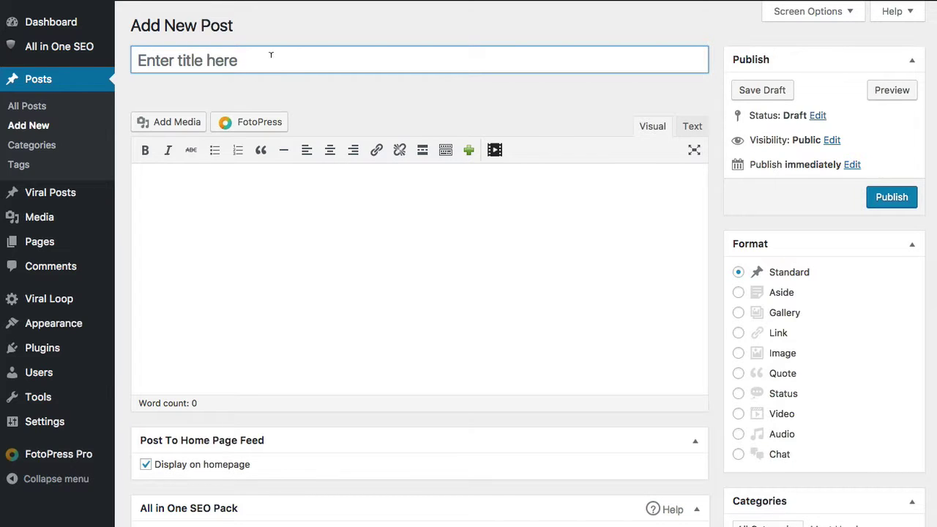
{"action": "type", "text": "Fo"}
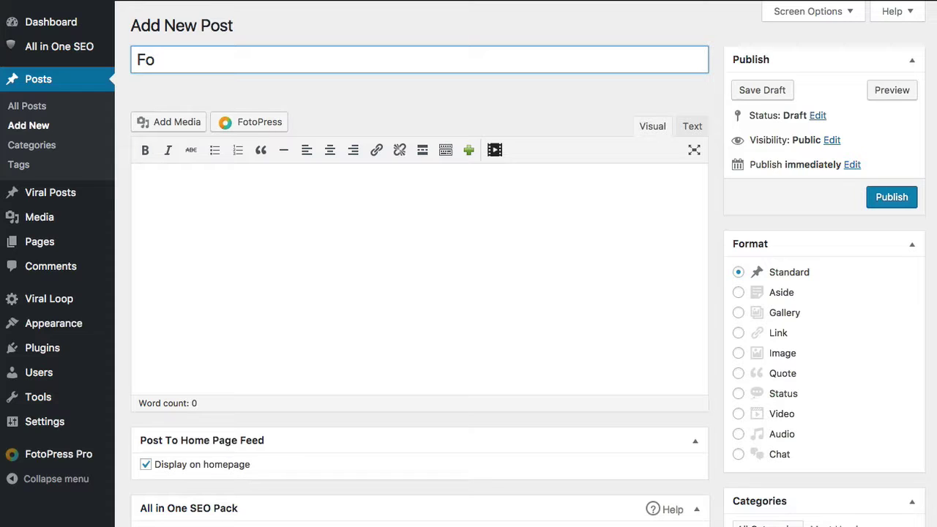
{"action": "type", "text": "topress demo"}
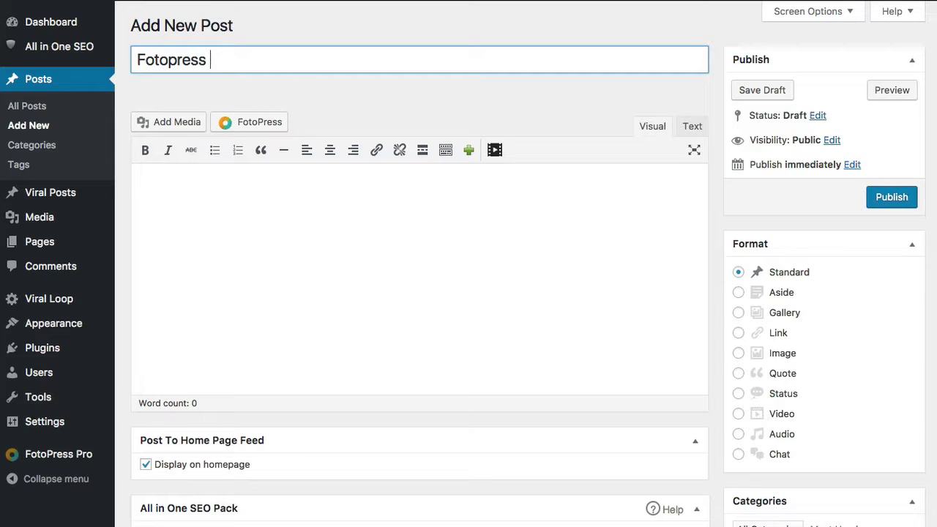
{"action": "left_click", "coordinate": [244, 177]}
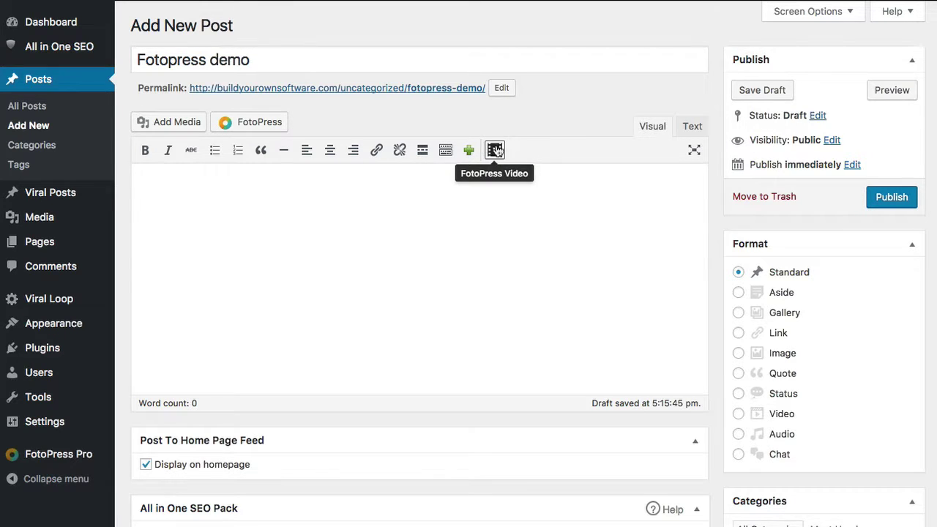
- Open the FotoPress Image Editor and check its Social Networks image sources
{"action": "left_click", "coordinate": [266, 122]}
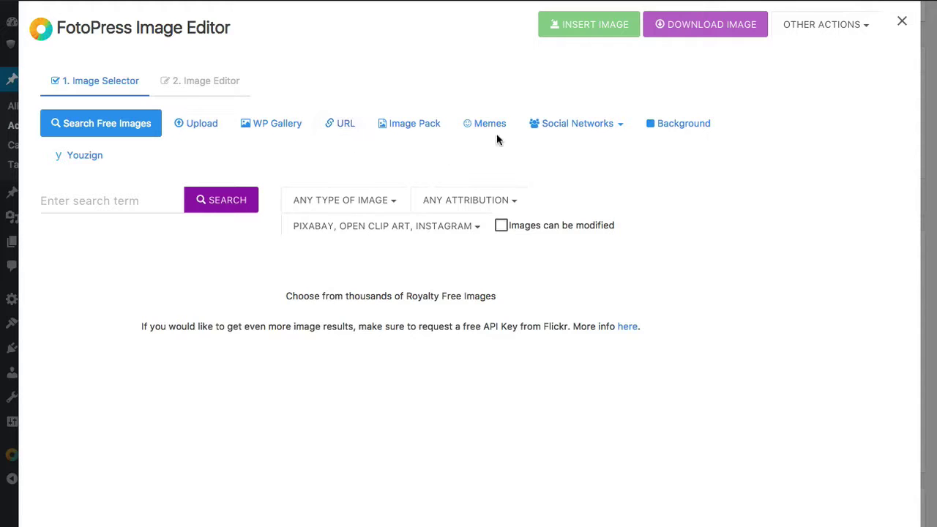
{"action": "left_click", "coordinate": [623, 130]}
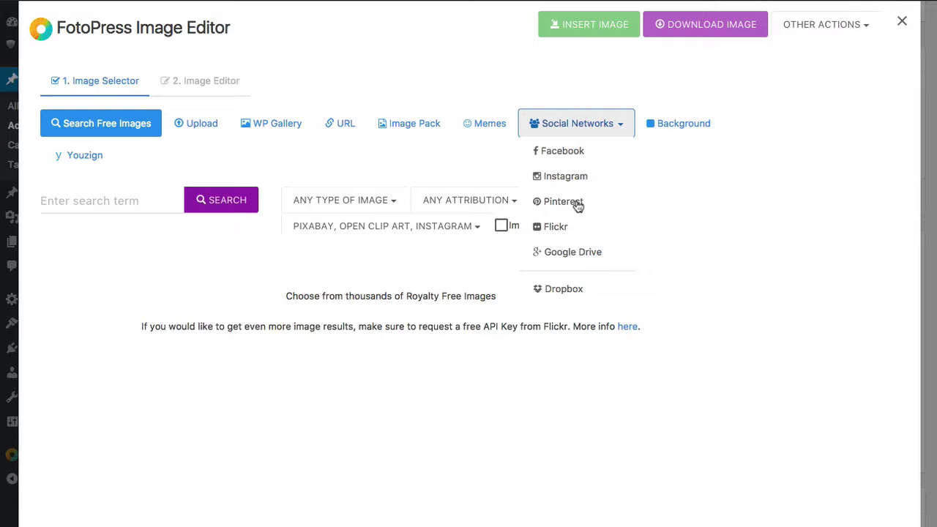
{"action": "left_click", "coordinate": [805, 119]}
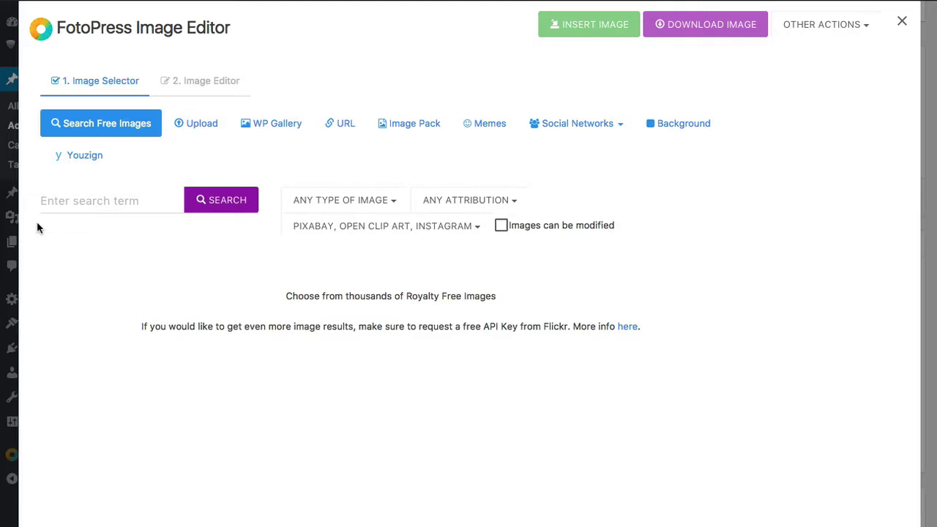
- Search free images for 'fitness' and select the exercise-bike photo (fitness.jpg)
{"action": "left_click", "coordinate": [91, 202]}
{"action": "type", "text": "fitnes"}
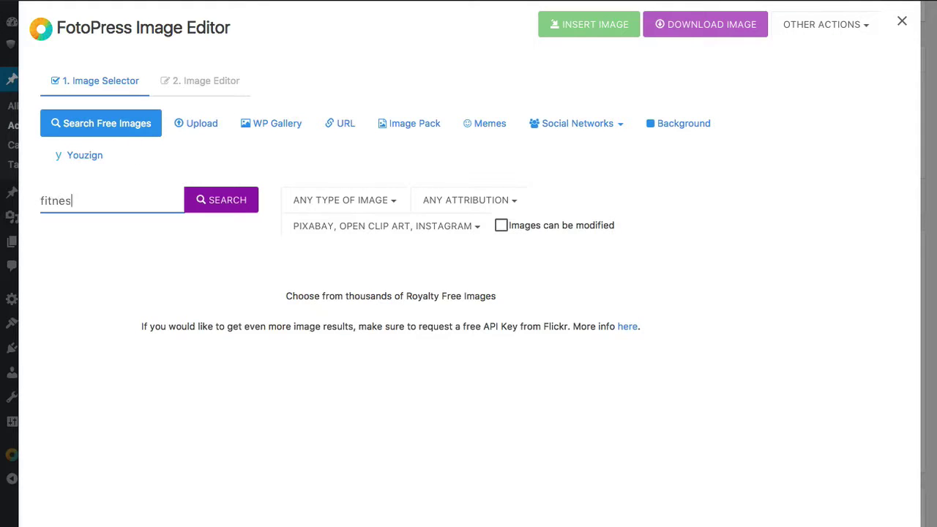
{"action": "type", "text": "s"}
{"action": "key", "text": "Return"}
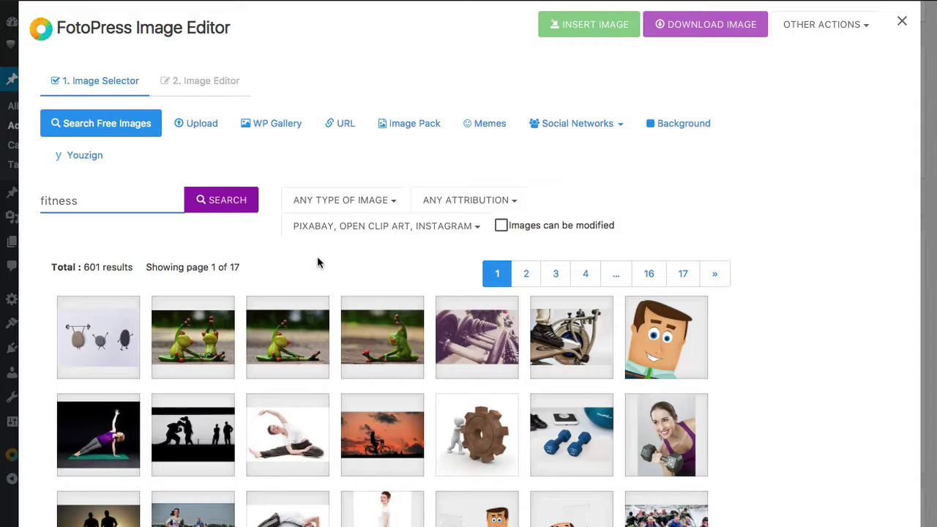
{"action": "scroll", "coordinate": [317, 262], "scroll_direction": "down", "scroll_amount": 2}
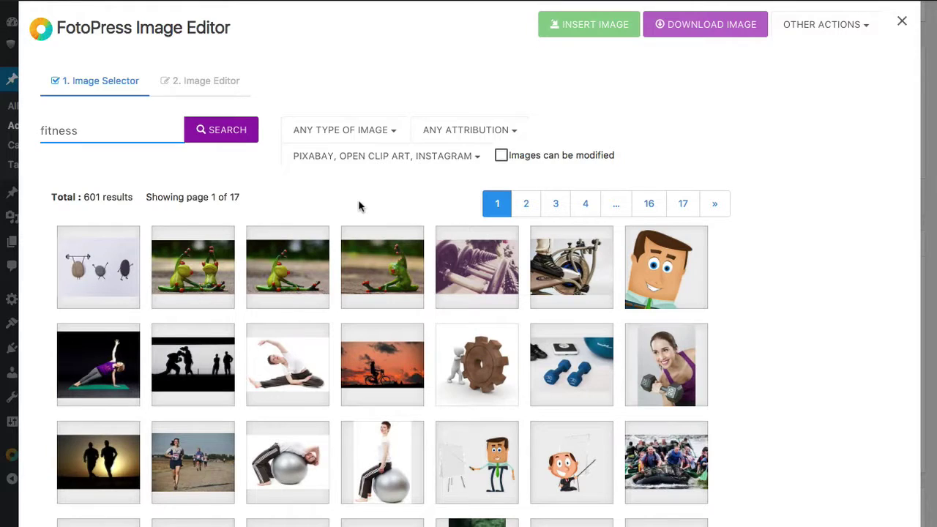
{"action": "scroll", "coordinate": [359, 206], "scroll_direction": "down", "scroll_amount": 2}
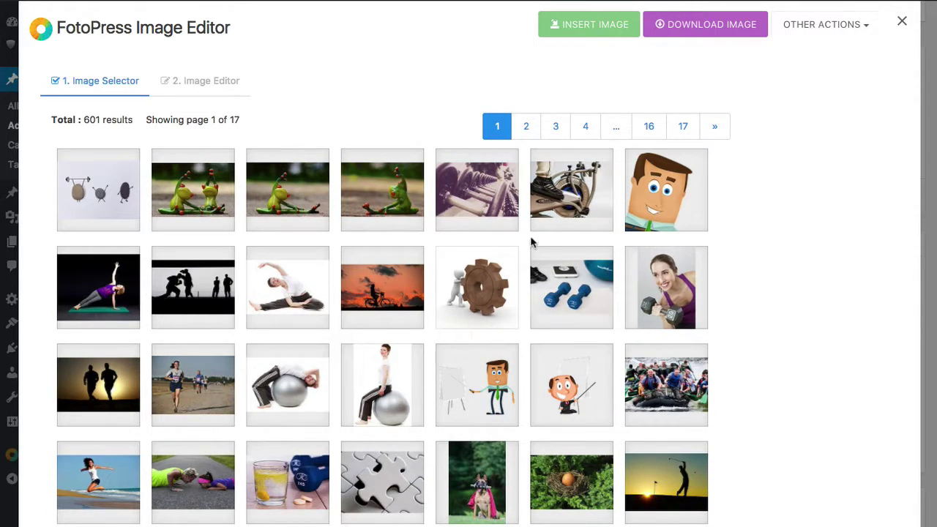
{"action": "left_click", "coordinate": [562, 205]}
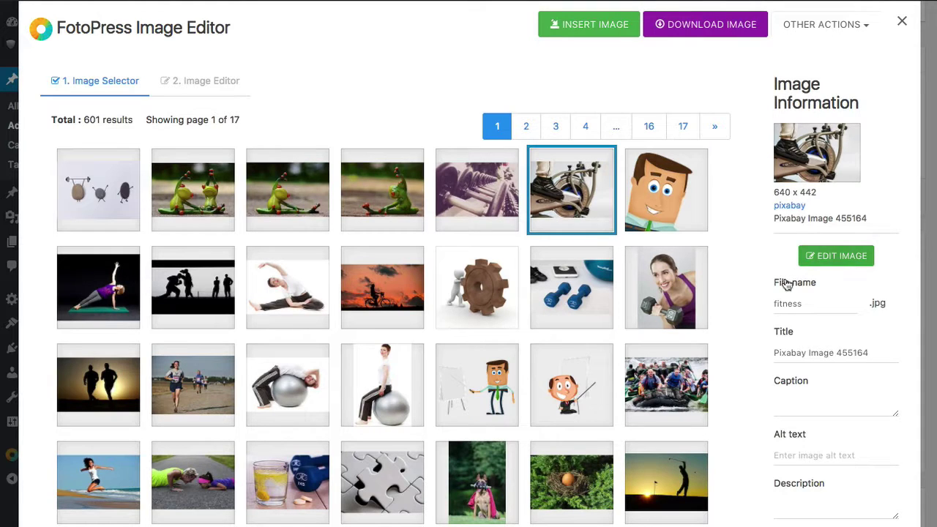
- Keep the image alignment set to None
{"action": "scroll", "coordinate": [798, 289], "scroll_direction": "down", "scroll_amount": 3}
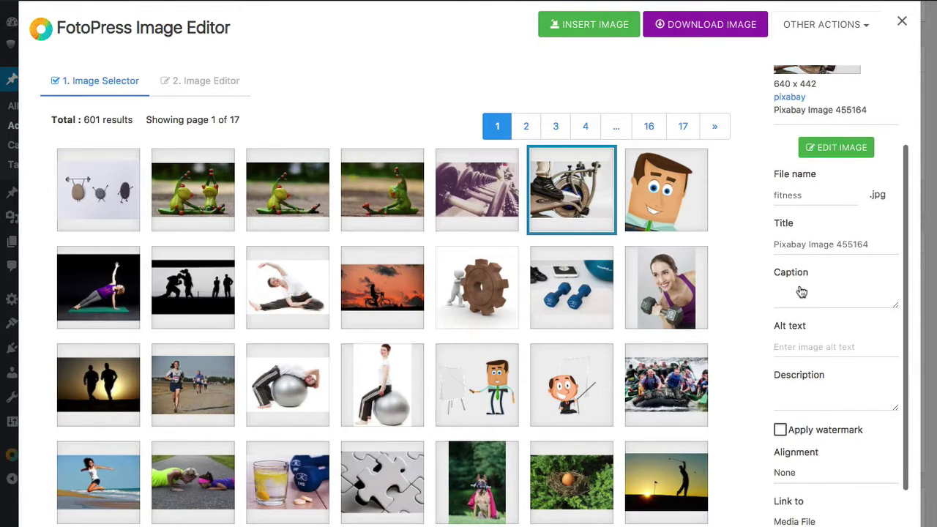
{"action": "scroll", "coordinate": [830, 272], "scroll_direction": "down", "scroll_amount": 2}
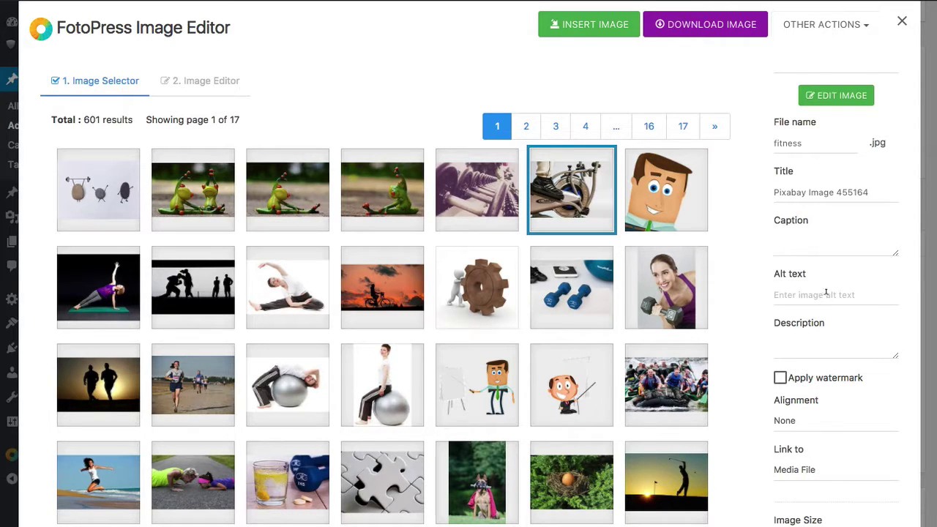
{"action": "scroll", "coordinate": [805, 300], "scroll_direction": "down", "scroll_amount": 1}
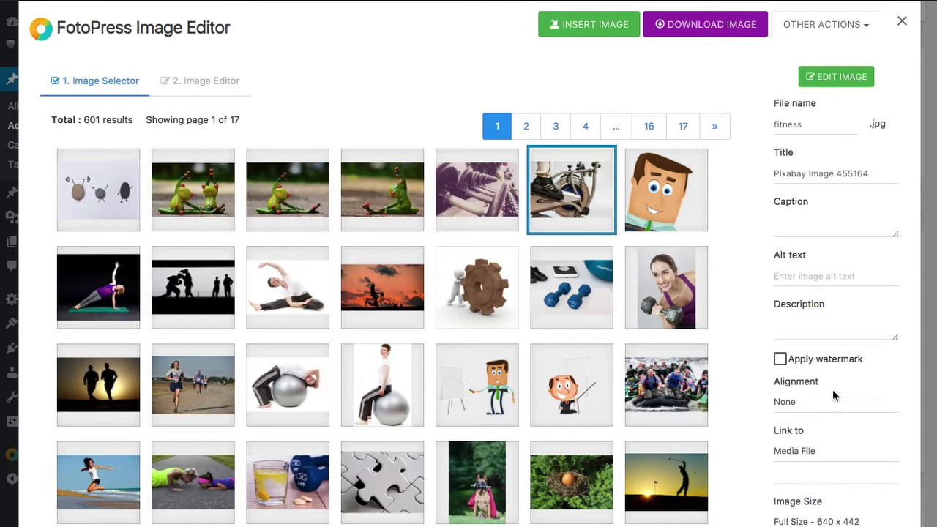
{"action": "left_click", "coordinate": [805, 410]}
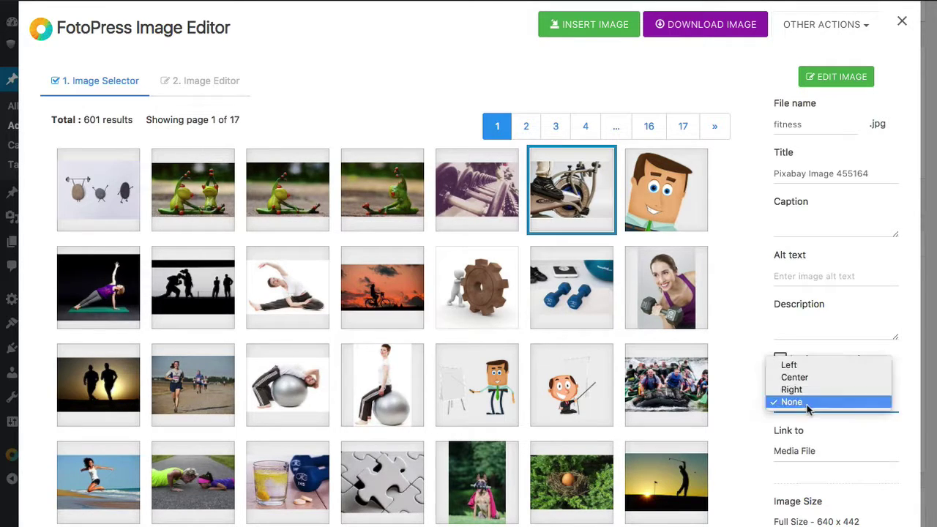
{"action": "left_click", "coordinate": [810, 453]}
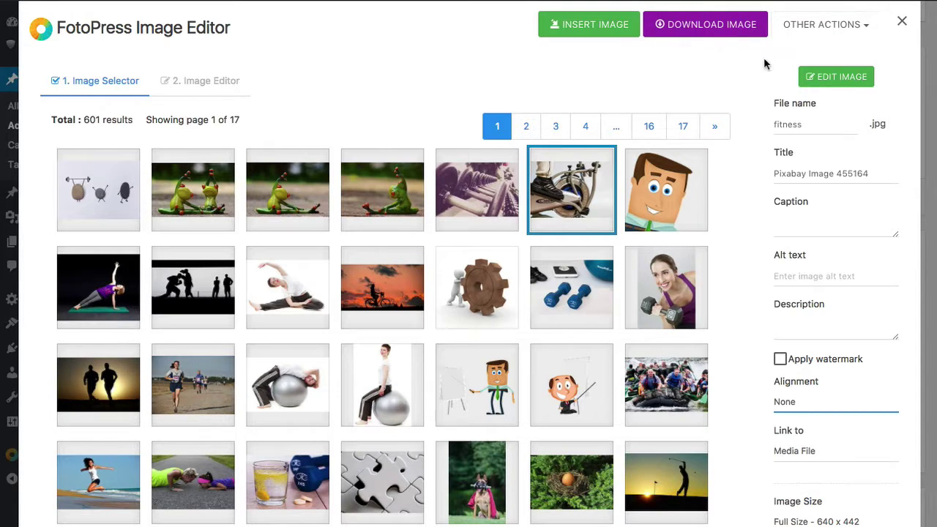
- Load the exercise-bike photo into the Image Editor for editing
{"action": "left_click", "coordinate": [855, 27]}
{"action": "left_click", "coordinate": [688, 62]}
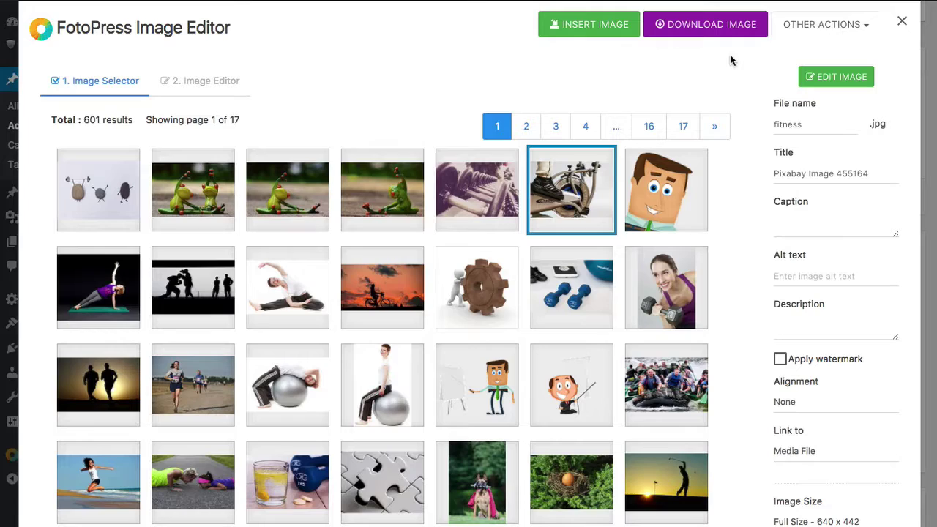
{"action": "left_click", "coordinate": [834, 77]}
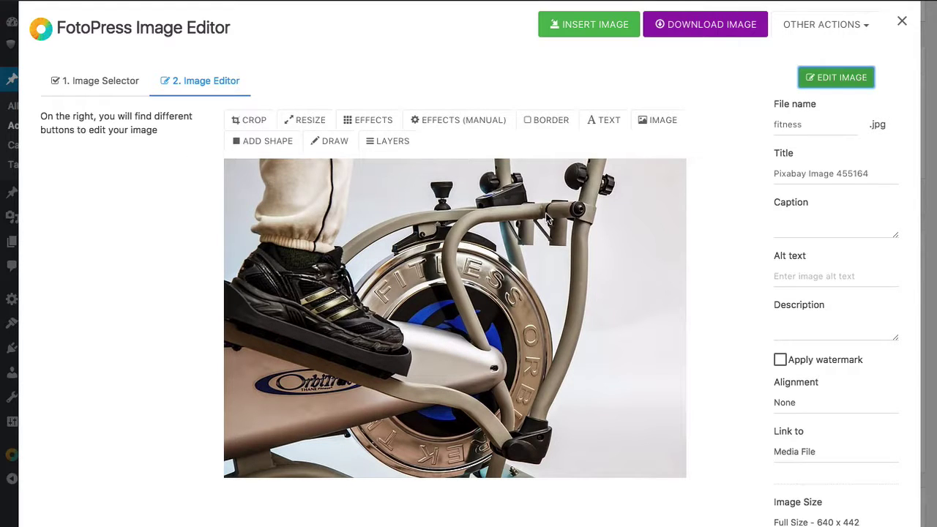
- Crop the exercise-bike photo from 640 × 442 down to 598 × 403 px
{"action": "left_click", "coordinate": [251, 120]}
{"action": "left_click", "coordinate": [129, 166]}
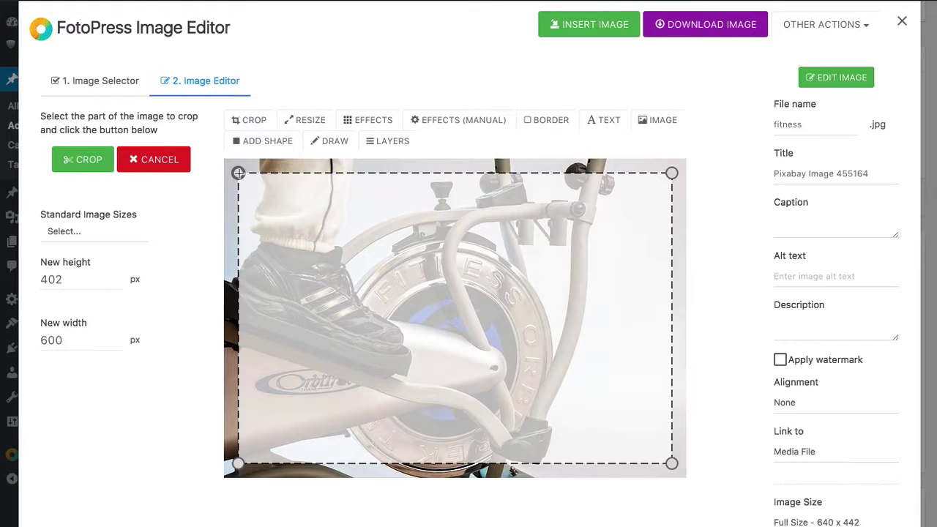
{"action": "mouse_move", "coordinate": [237, 172]}
{"action": "left_mouse_down"}
{"action": "mouse_move", "coordinate": [263, 191]}
{"action": "mouse_move", "coordinate": [229, 165]}
{"action": "mouse_move", "coordinate": [238, 169]}
{"action": "left_mouse_up"}
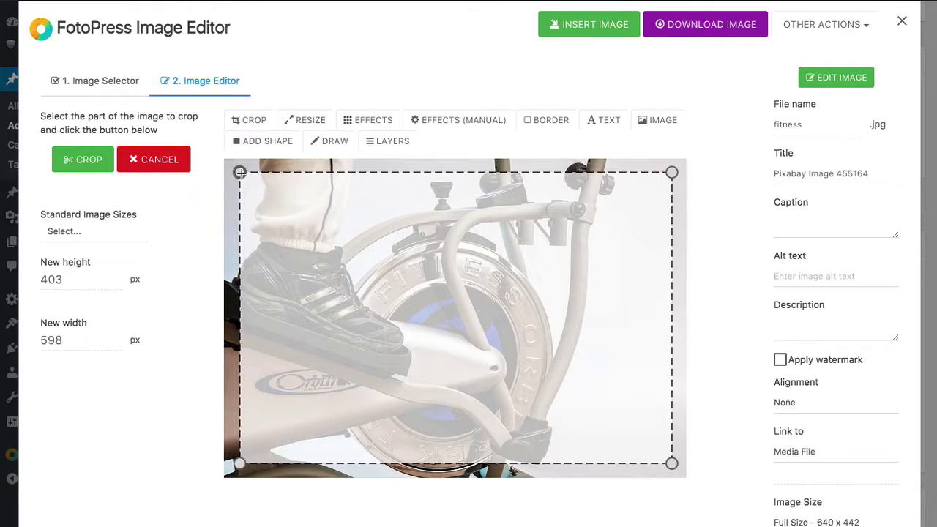
{"action": "mouse_move", "coordinate": [309, 222]}
{"action": "left_mouse_down"}
{"action": "mouse_move", "coordinate": [315, 209]}
{"action": "mouse_move", "coordinate": [324, 226]}
{"action": "left_mouse_up"}
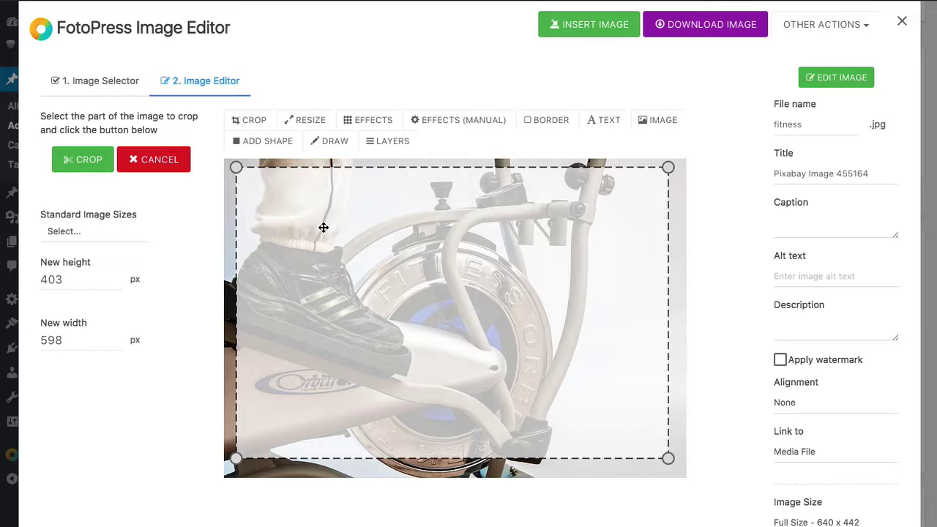
{"action": "left_click", "coordinate": [90, 162]}
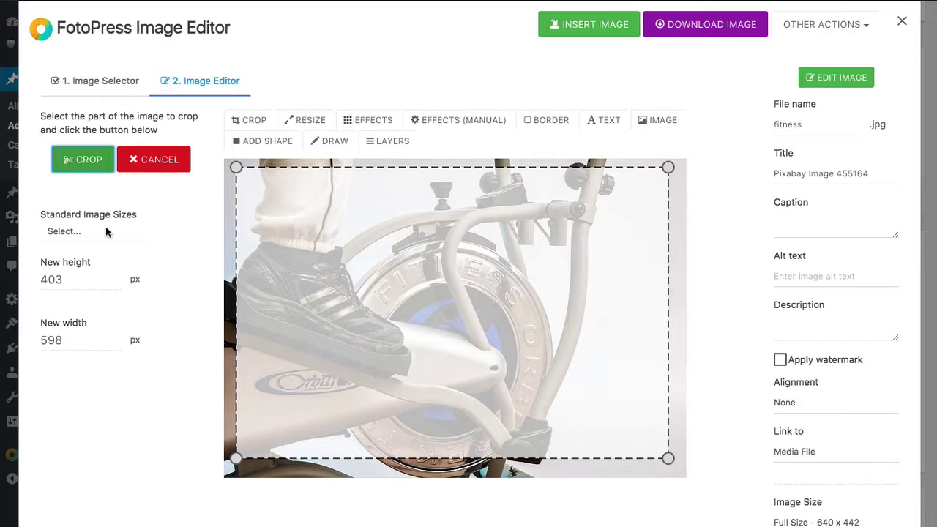
{"action": "left_click", "coordinate": [93, 162]}
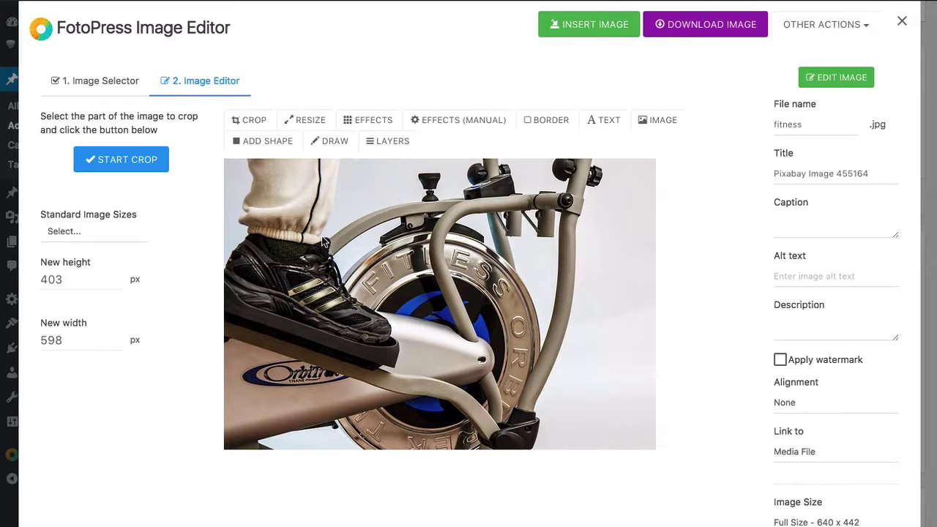
- Try enlarging the photo about 10%, then restore its 598 × 403 size
{"action": "left_click", "coordinate": [300, 122]}
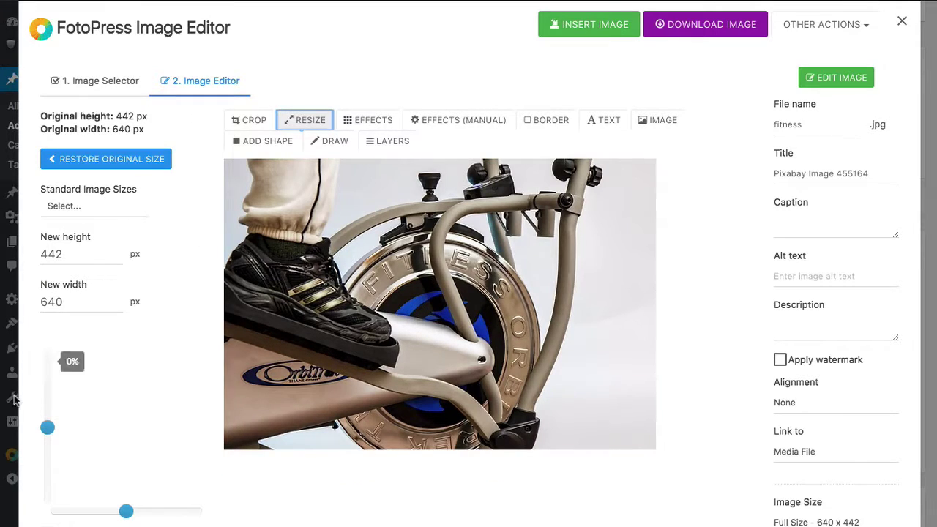
{"action": "mouse_move", "coordinate": [47, 427]}
{"action": "left_mouse_down"}
{"action": "mouse_move", "coordinate": [46, 412]}
{"action": "mouse_move", "coordinate": [48, 426]}
{"action": "left_mouse_up"}
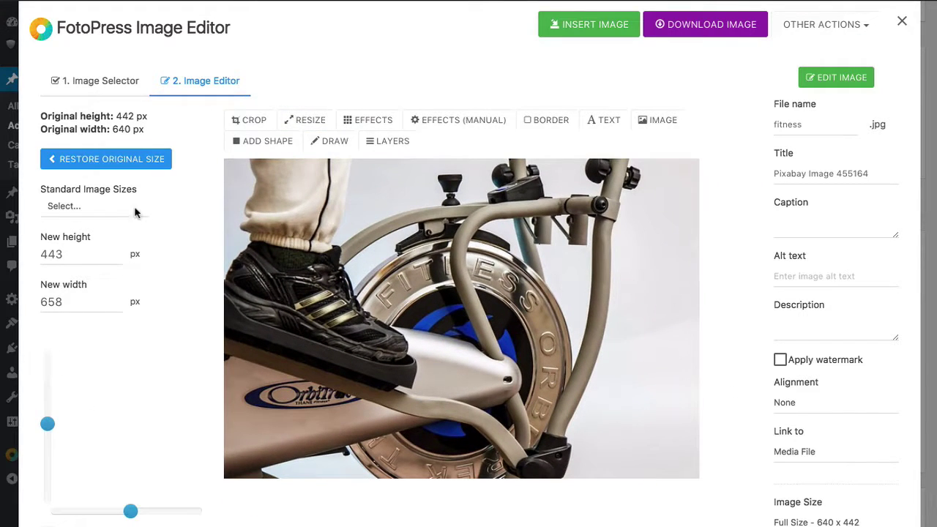
{"action": "left_click", "coordinate": [137, 159]}
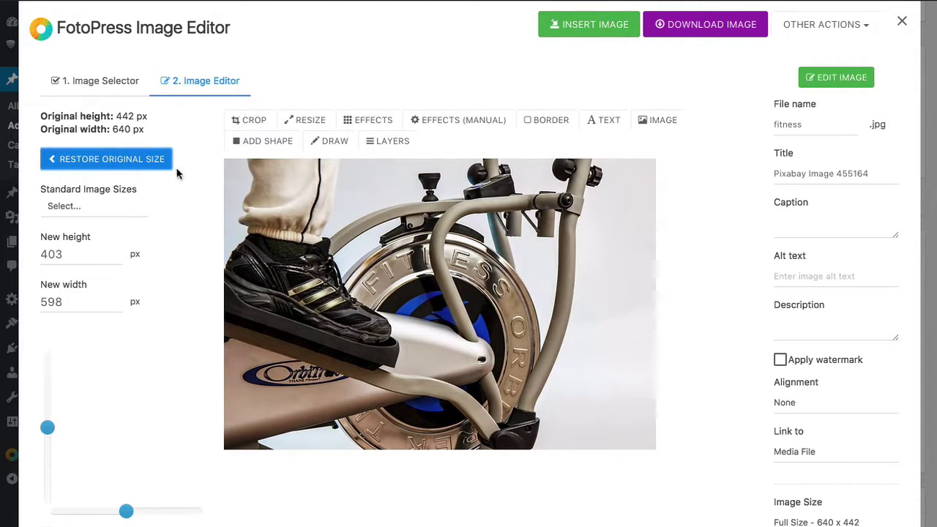
{"action": "left_click", "coordinate": [366, 121]}
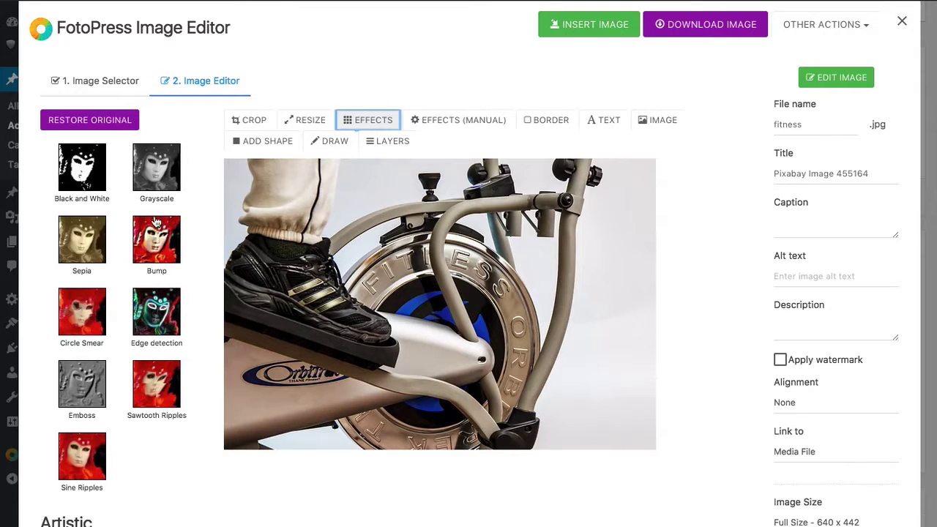
{"action": "left_click", "coordinate": [89, 180]}
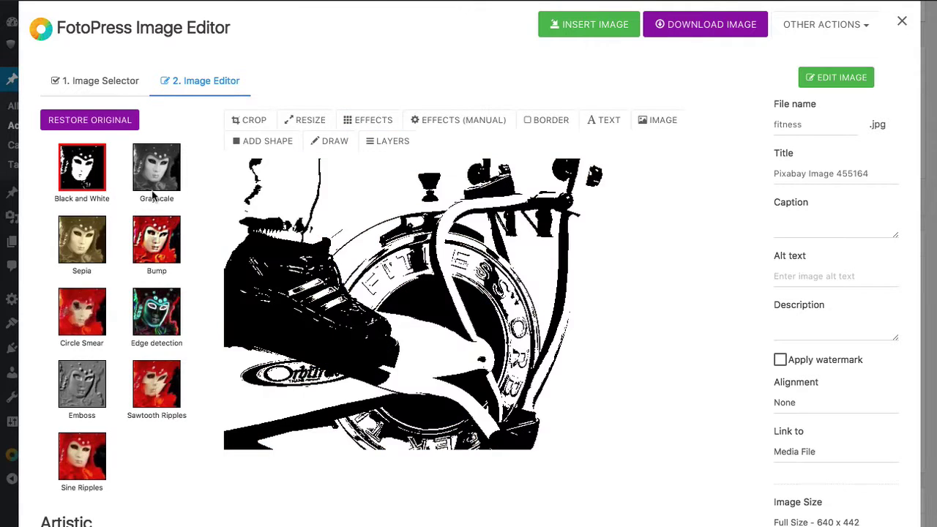
{"action": "left_click", "coordinate": [157, 179]}
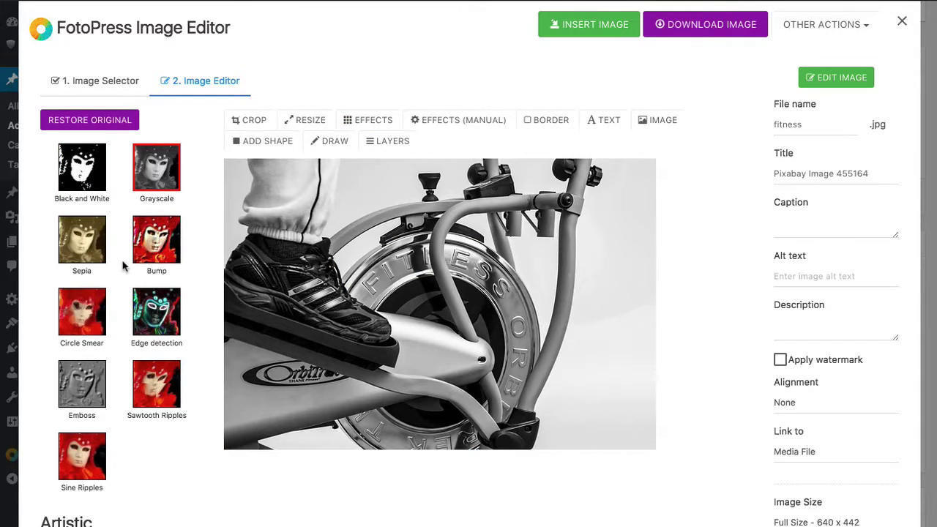
{"action": "left_click", "coordinate": [153, 322]}
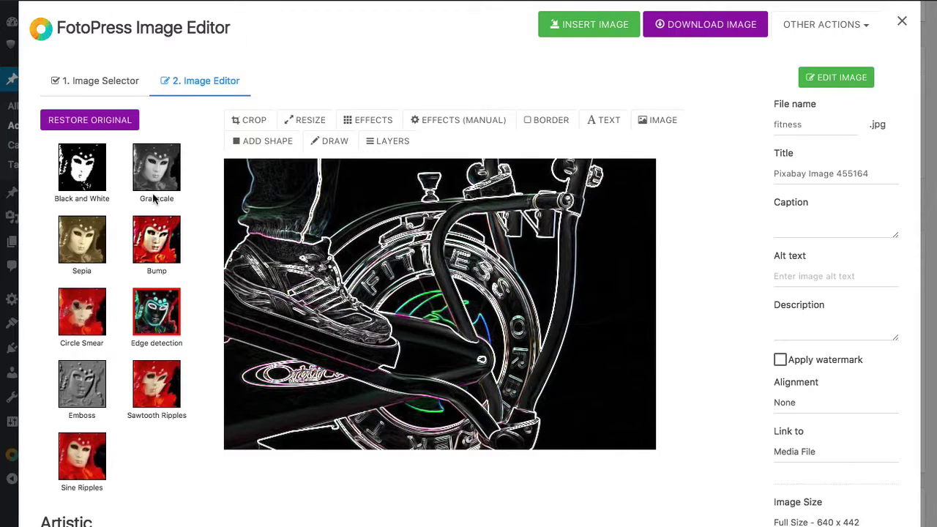
{"action": "left_click", "coordinate": [93, 121]}
{"action": "left_click", "coordinate": [372, 122]}
{"action": "left_click", "coordinate": [432, 121]}
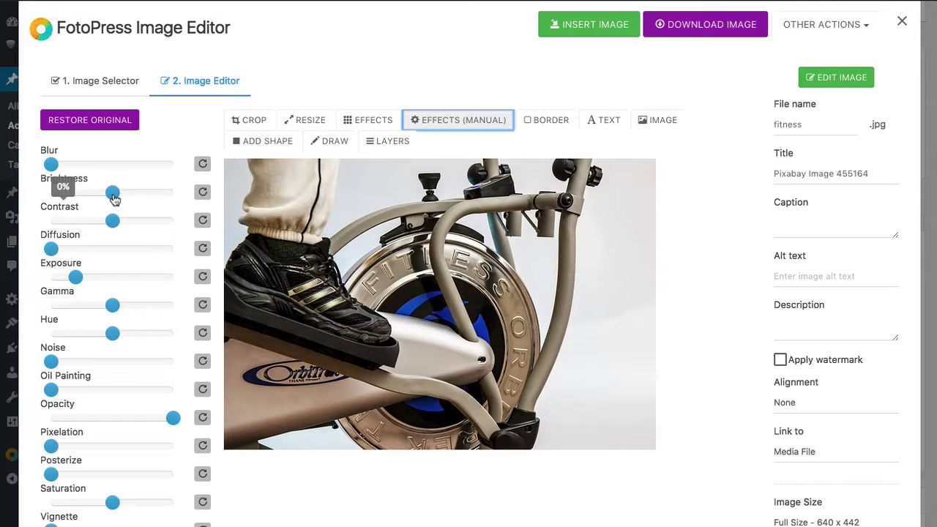
{"action": "left_click_drag", "start_coordinate": [112, 192], "coordinate": [90, 192]}
{"action": "left_click", "coordinate": [71, 277]}
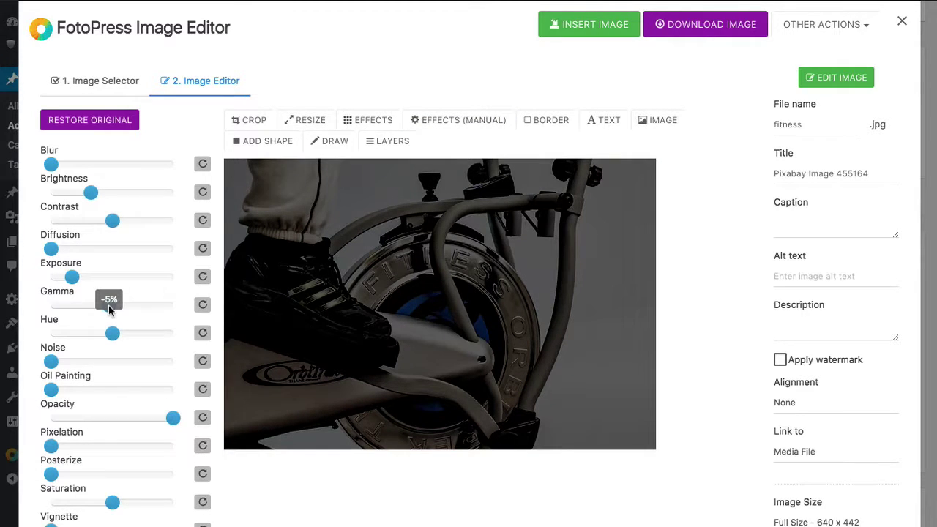
{"action": "left_click", "coordinate": [107, 123]}
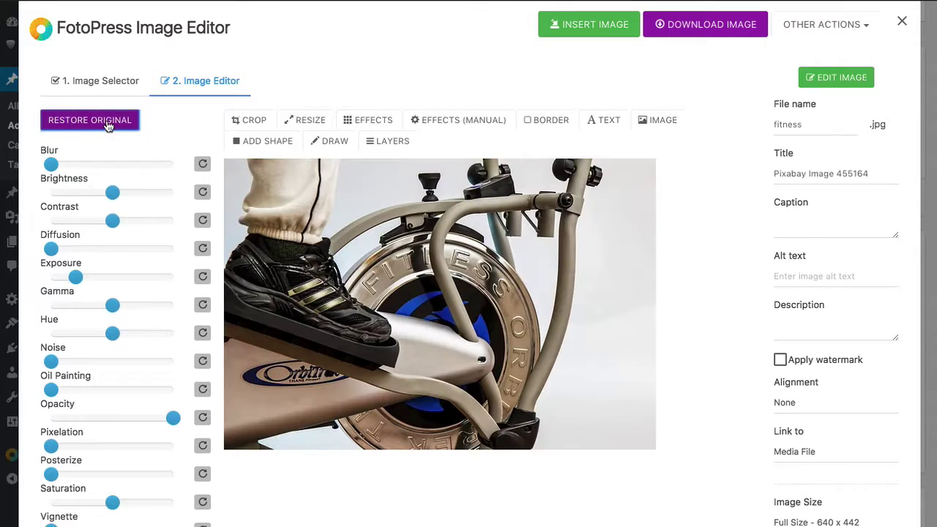
{"action": "left_click", "coordinate": [547, 123]}
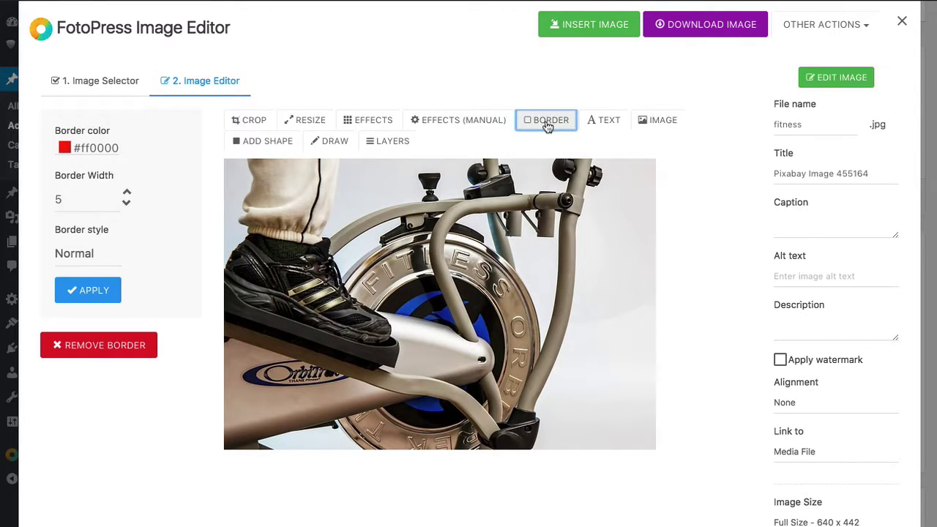
{"action": "left_click", "coordinate": [89, 290]}
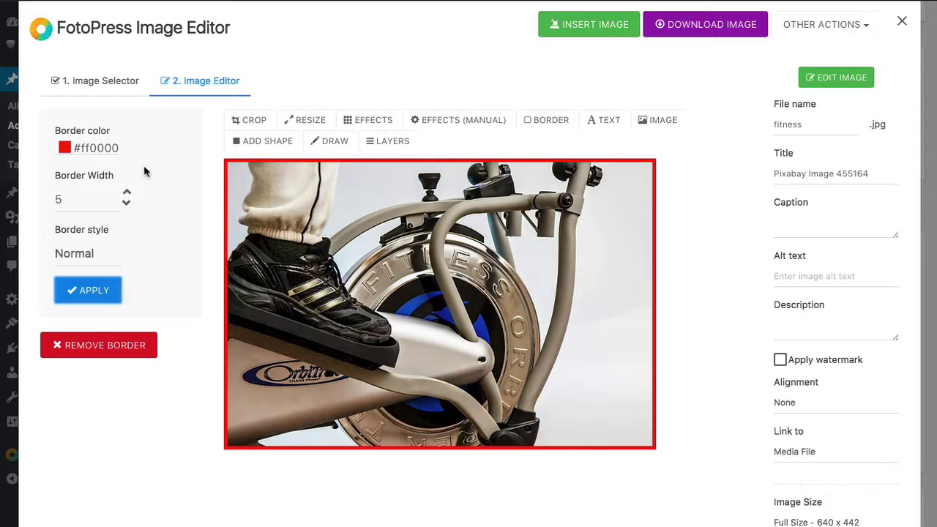
{"action": "left_click", "coordinate": [80, 257]}
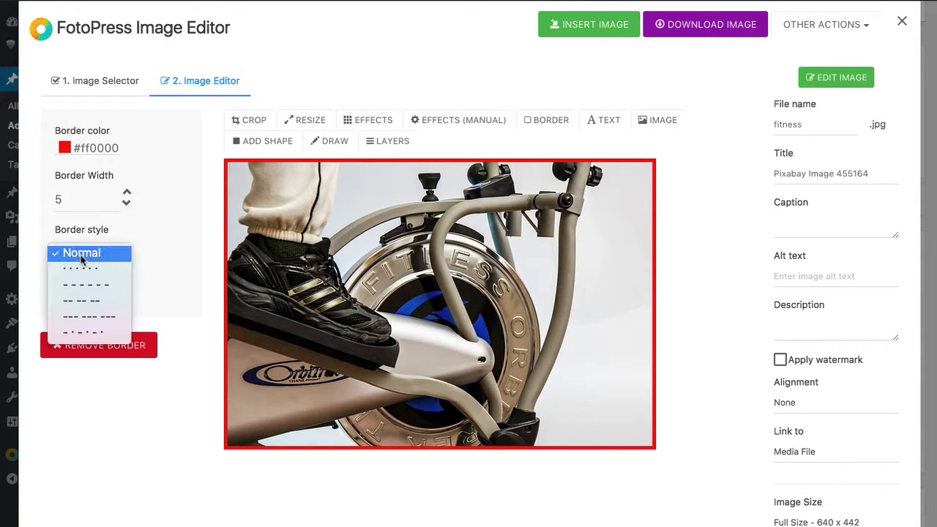
{"action": "left_click", "coordinate": [82, 269]}
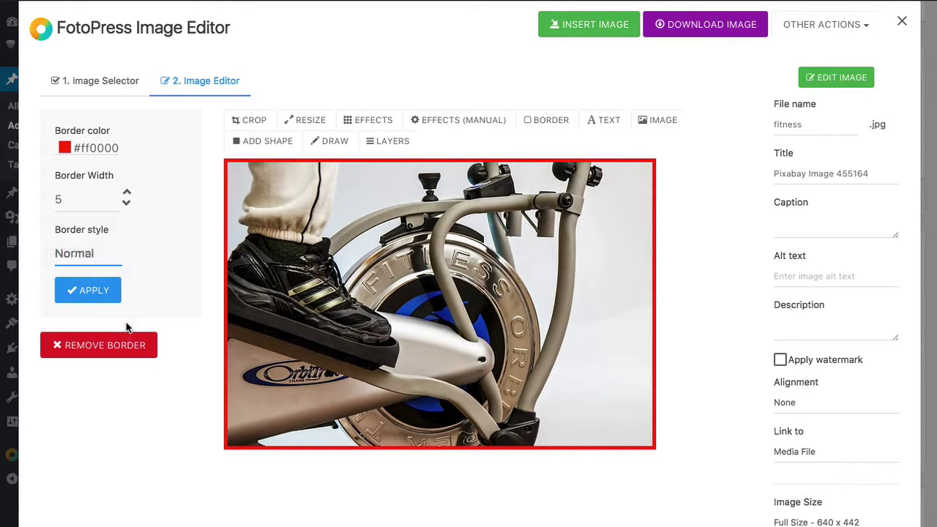
{"action": "left_click", "coordinate": [100, 290]}
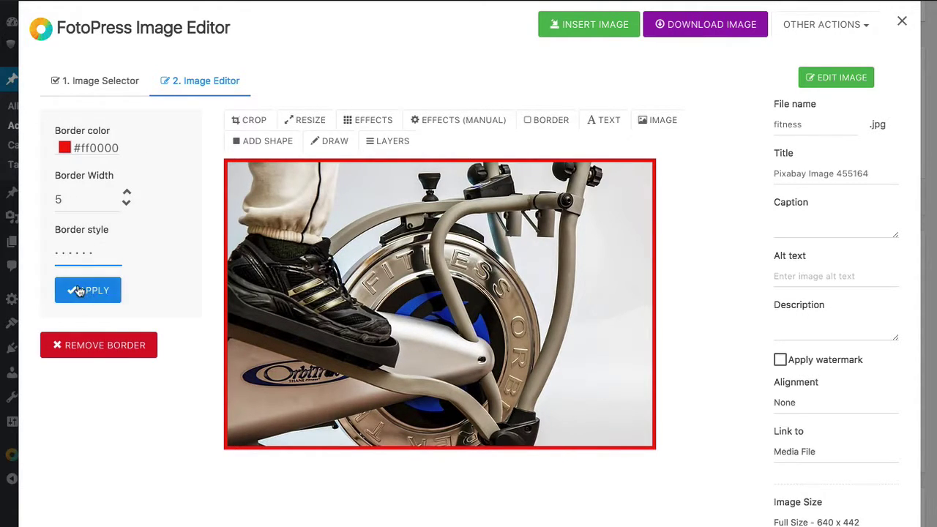
{"action": "left_click", "coordinate": [117, 347]}
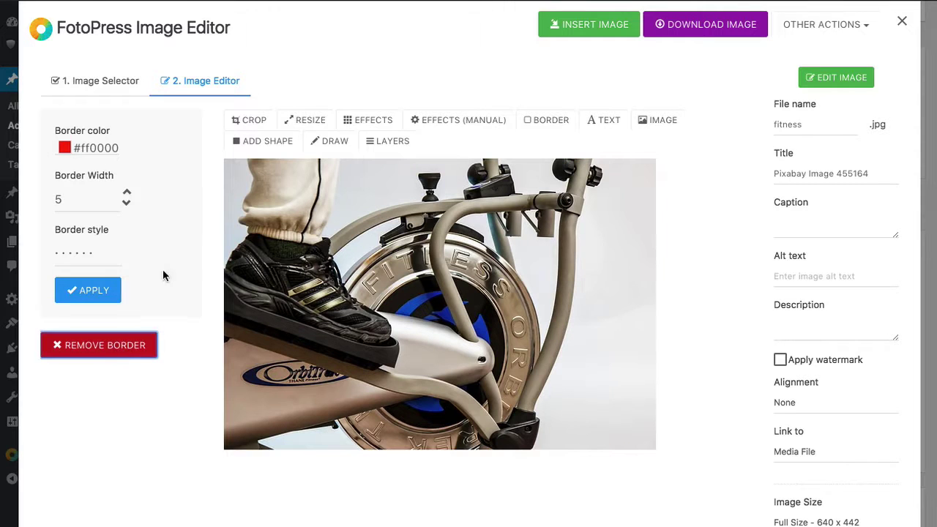
- Add a text overlay reading 'Fitness Is King' on the photo
{"action": "left_click", "coordinate": [607, 126]}
{"action": "left_click", "coordinate": [111, 123]}
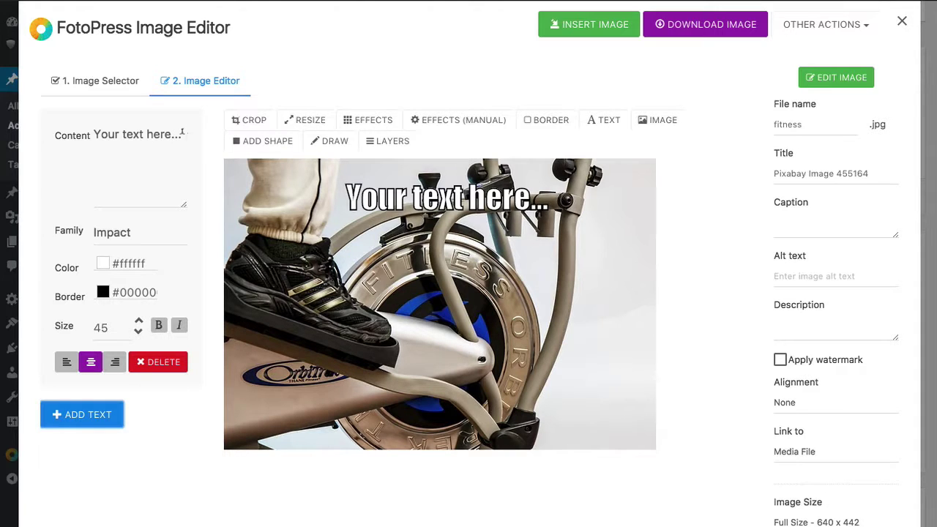
{"action": "left_click_drag", "start_coordinate": [182, 132], "coordinate": [80, 139]}
{"action": "type", "text": "F"}
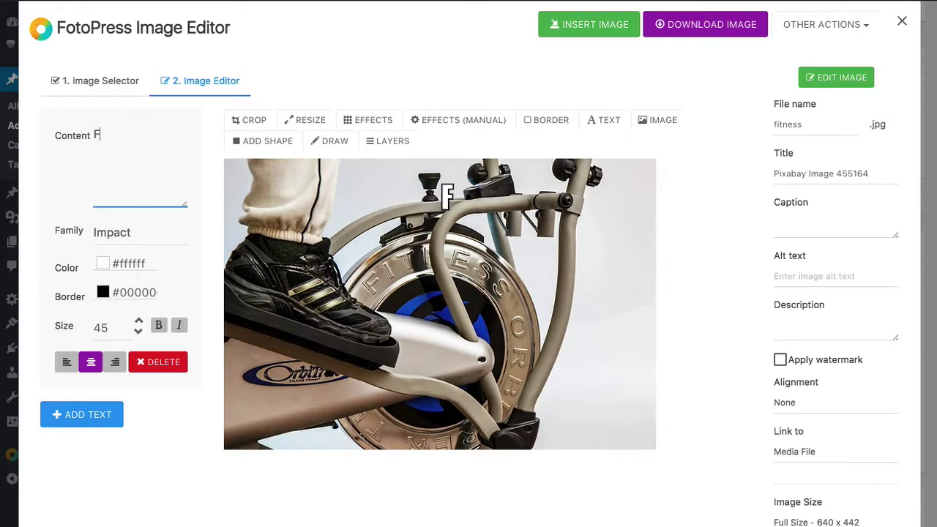
{"action": "type", "text": "itness Is King"}
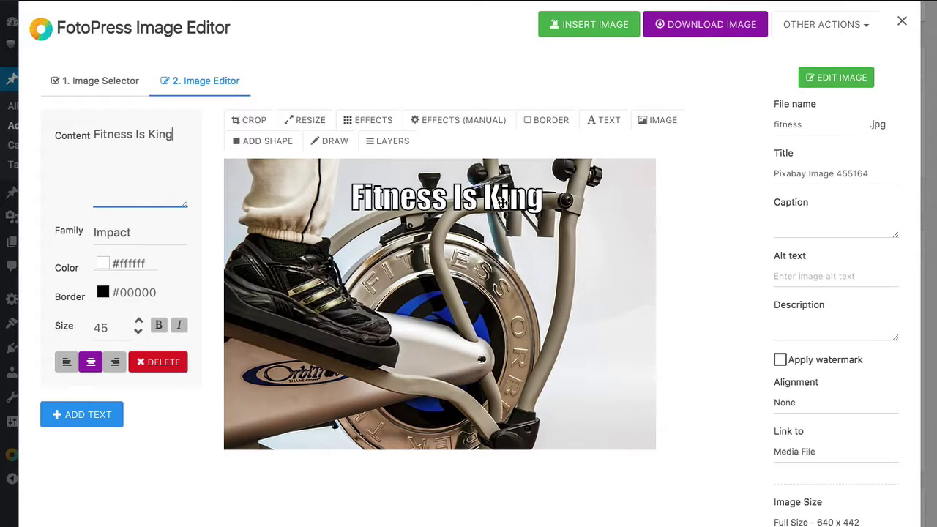
- Move the caption up near the photo's top and colour it red #e60e0e
{"action": "left_click_drag", "start_coordinate": [503, 204], "coordinate": [484, 206]}
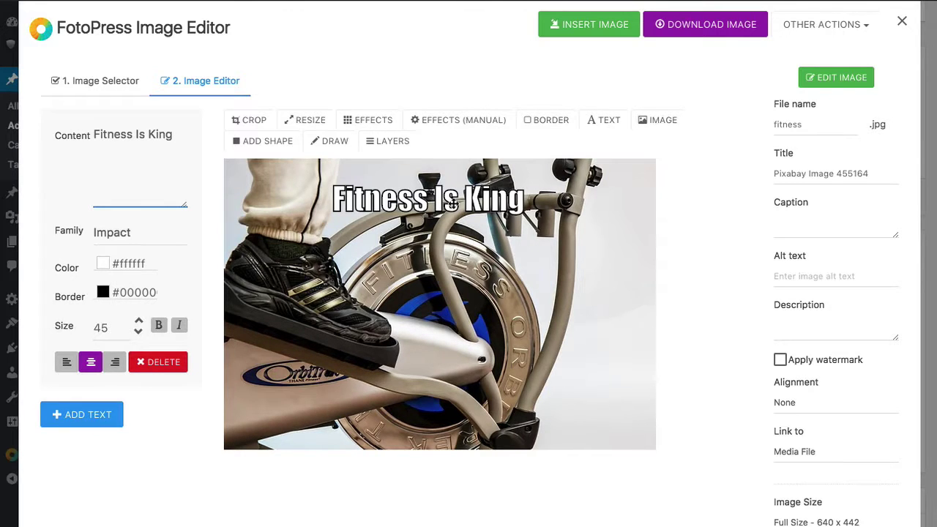
{"action": "left_click_drag", "start_coordinate": [452, 204], "coordinate": [443, 196]}
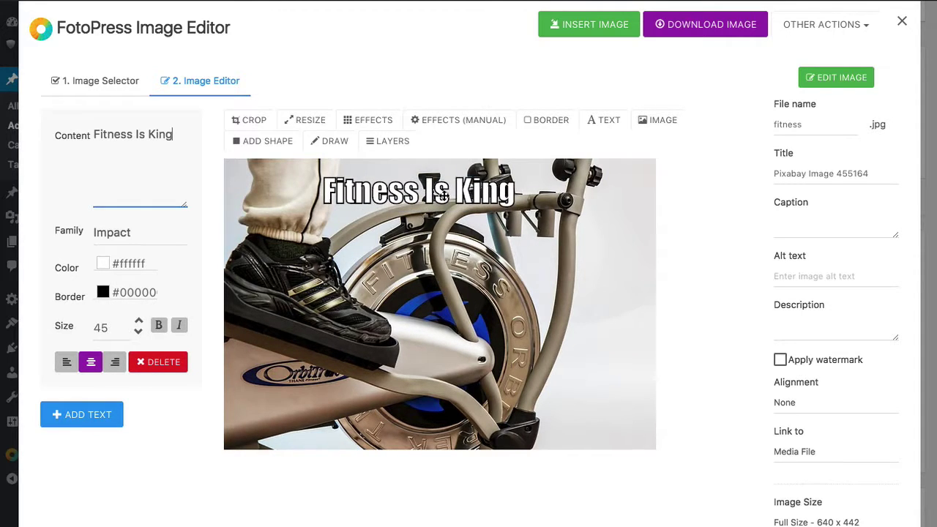
{"action": "left_click", "coordinate": [104, 265]}
{"action": "left_click_drag", "start_coordinate": [128, 316], "coordinate": [196, 283]}
{"action": "left_click", "coordinate": [205, 214]}
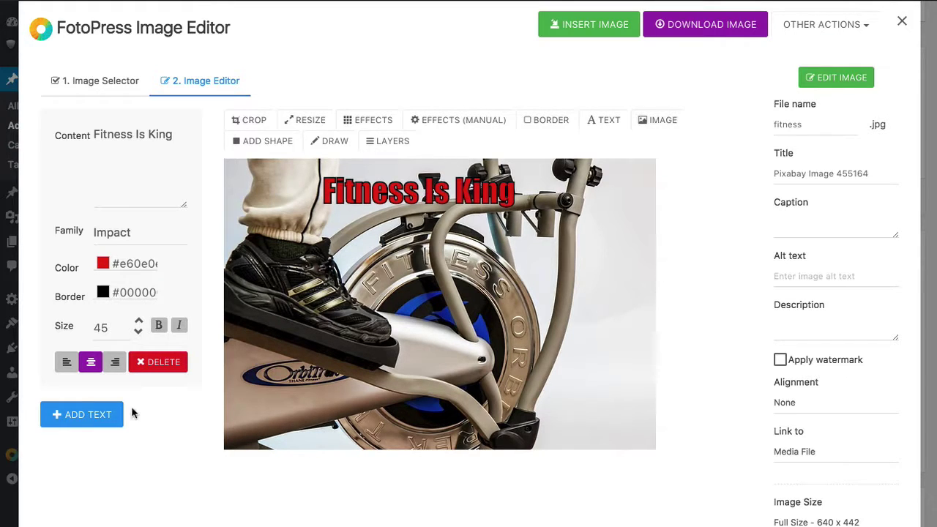
- Insert the two-frogs image from a 'fitness' stock search beside the caption's right end
{"action": "left_click", "coordinate": [654, 126]}
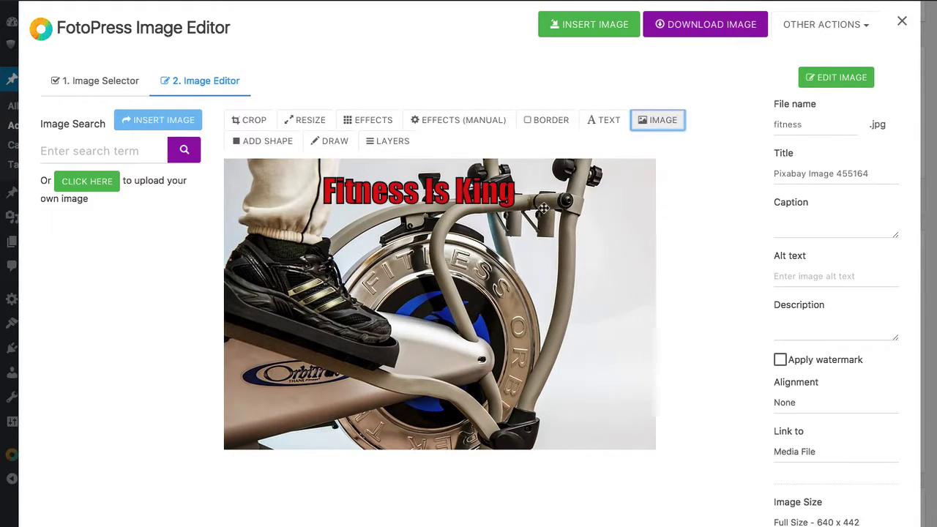
{"action": "left_click", "coordinate": [104, 150]}
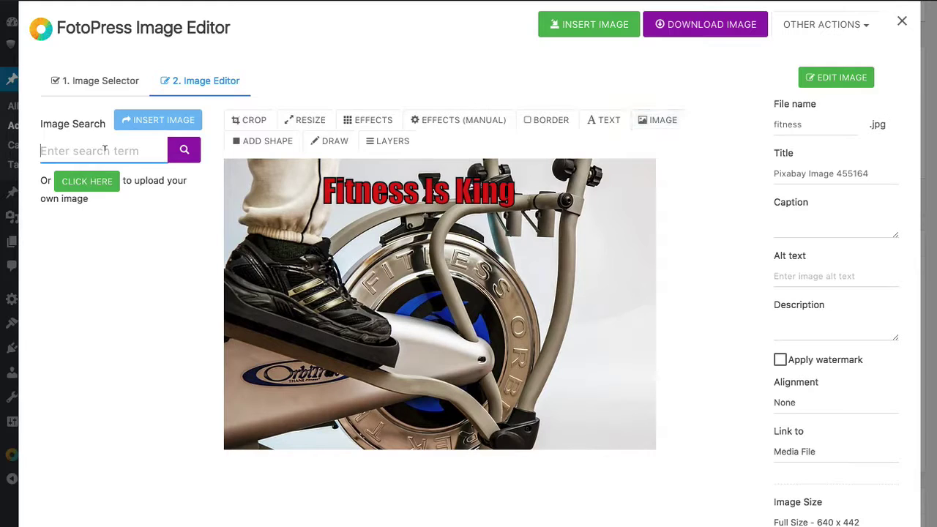
{"action": "type", "text": "fi"}
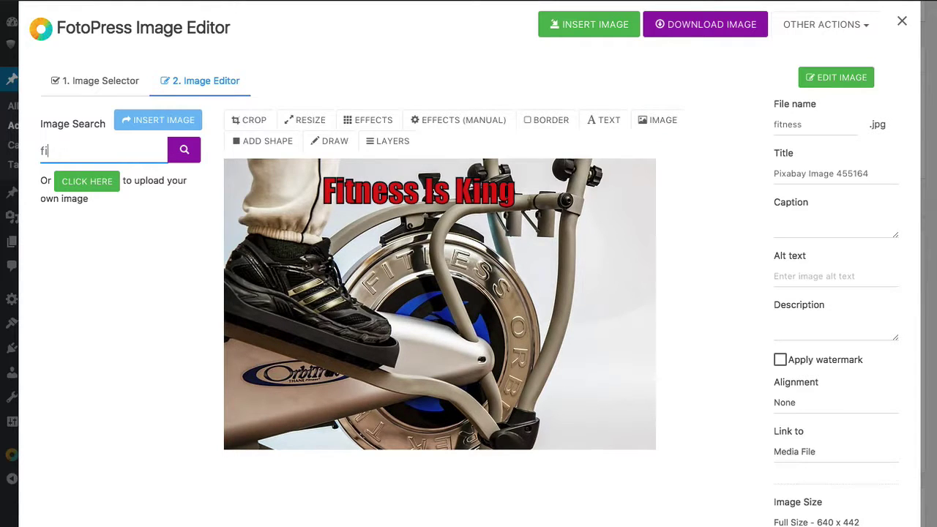
{"action": "type", "text": "tness"}
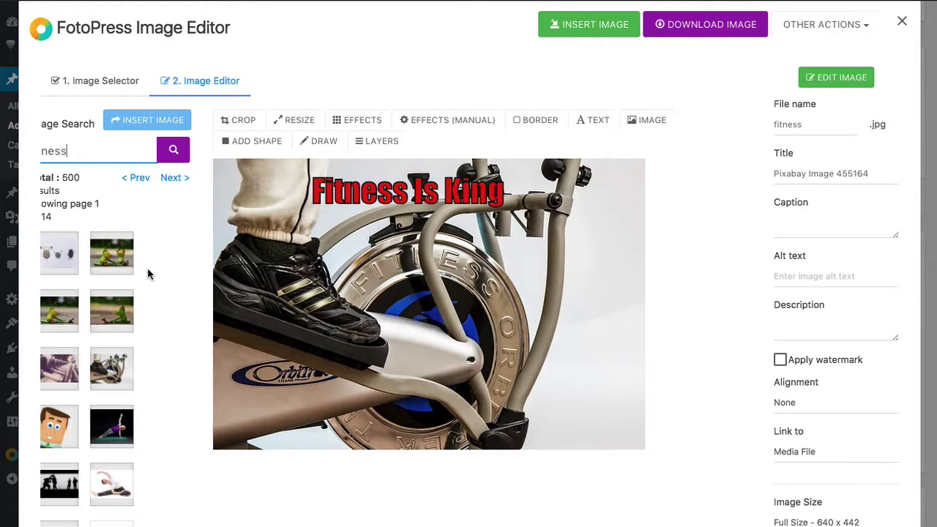
{"action": "left_click", "coordinate": [117, 262]}
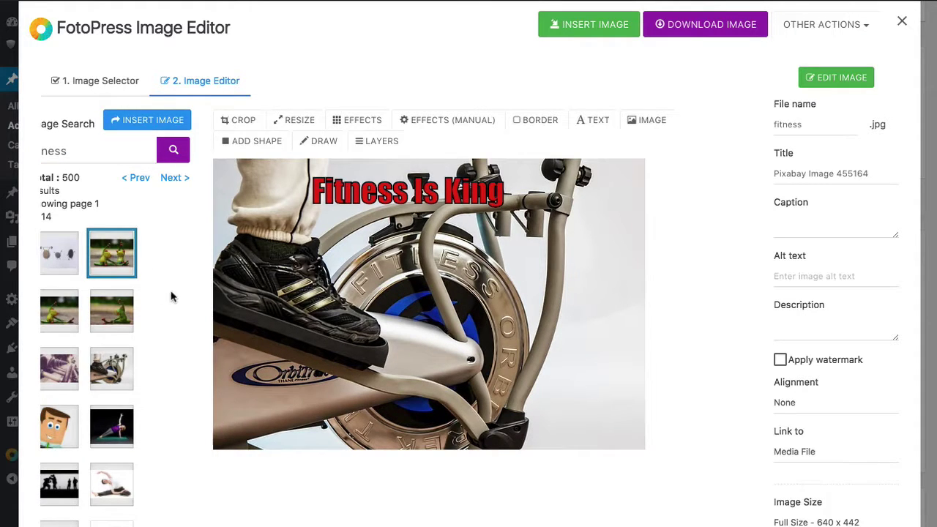
{"action": "left_click", "coordinate": [148, 119]}
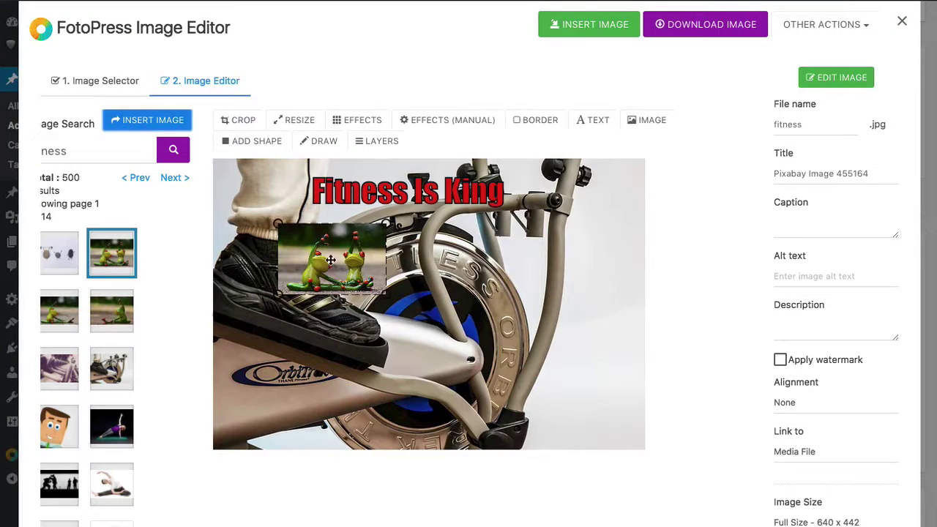
{"action": "left_click_drag", "start_coordinate": [330, 260], "coordinate": [479, 206]}
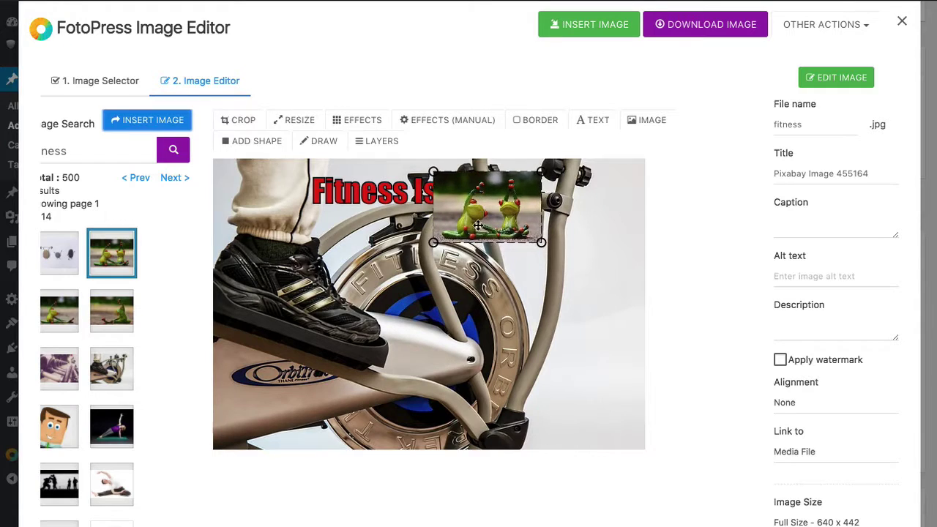
- In Layers, test moving the Text layer up and down, leaving the frog image above the title
{"action": "left_click", "coordinate": [377, 140]}
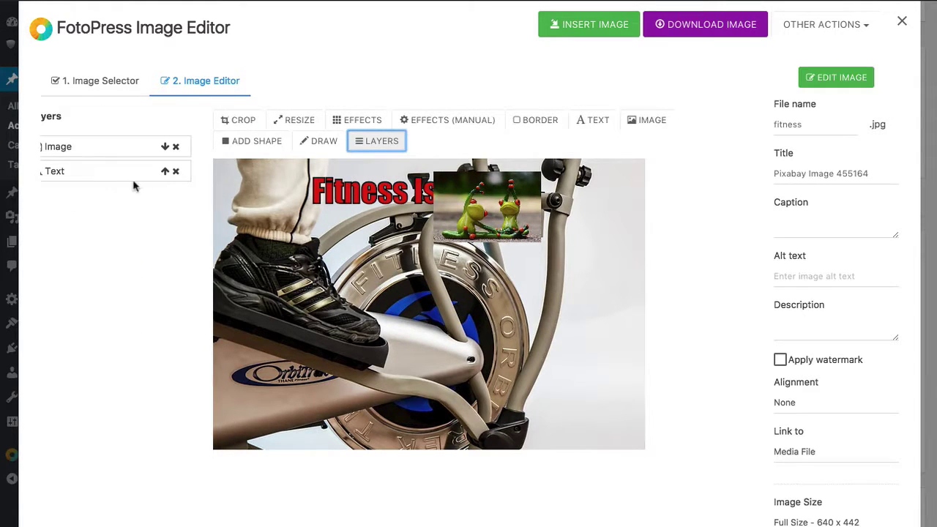
{"action": "left_click", "coordinate": [166, 171]}
{"action": "left_click", "coordinate": [483, 256]}
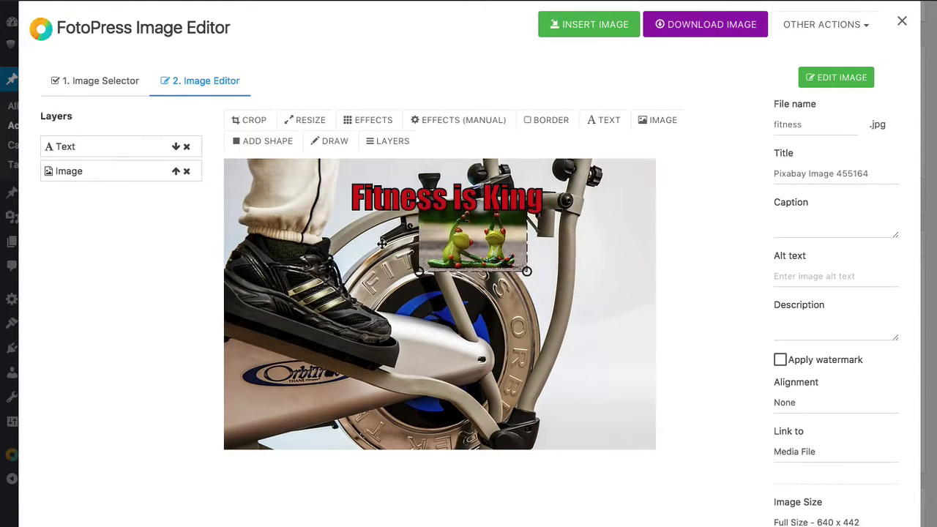
{"action": "left_click", "coordinate": [175, 147]}
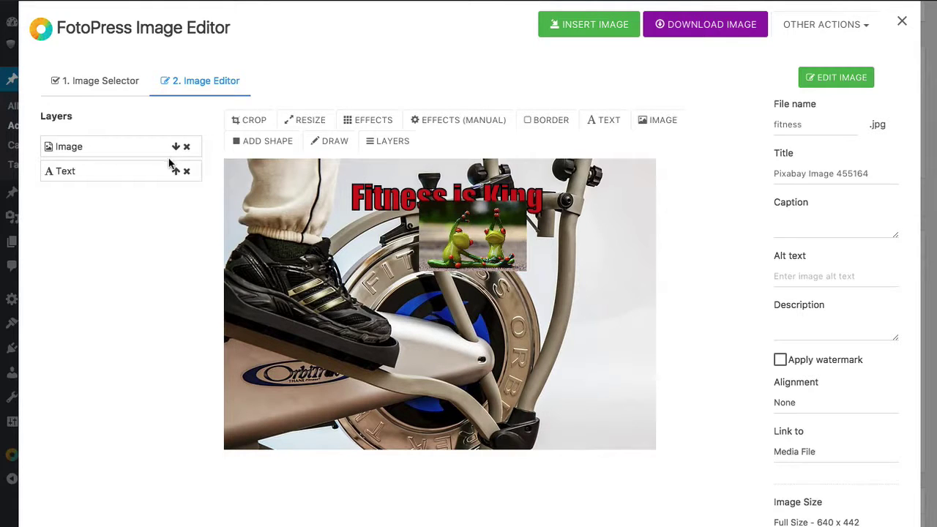
{"action": "left_click", "coordinate": [175, 170]}
{"action": "left_click", "coordinate": [176, 147]}
- Open the shape options and keep Rectangle as the shape type
{"action": "left_click", "coordinate": [264, 143]}
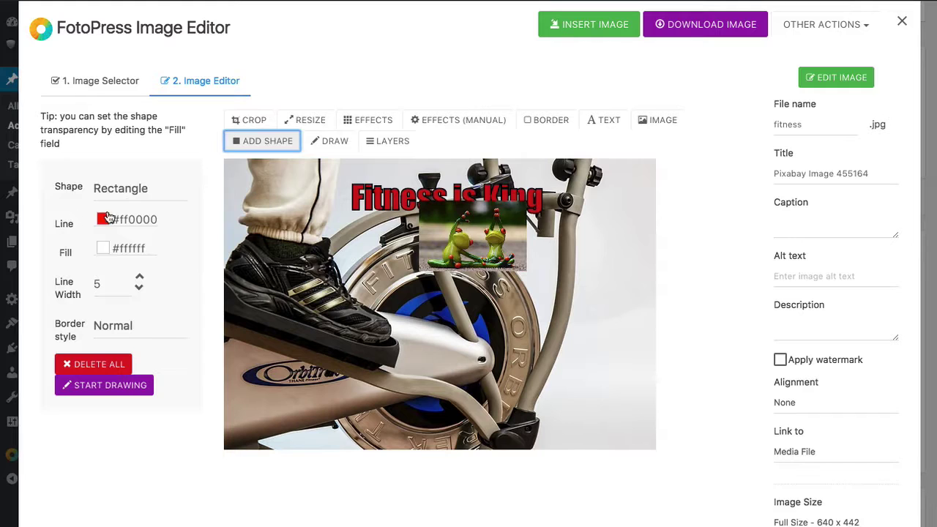
{"action": "left_click", "coordinate": [128, 195]}
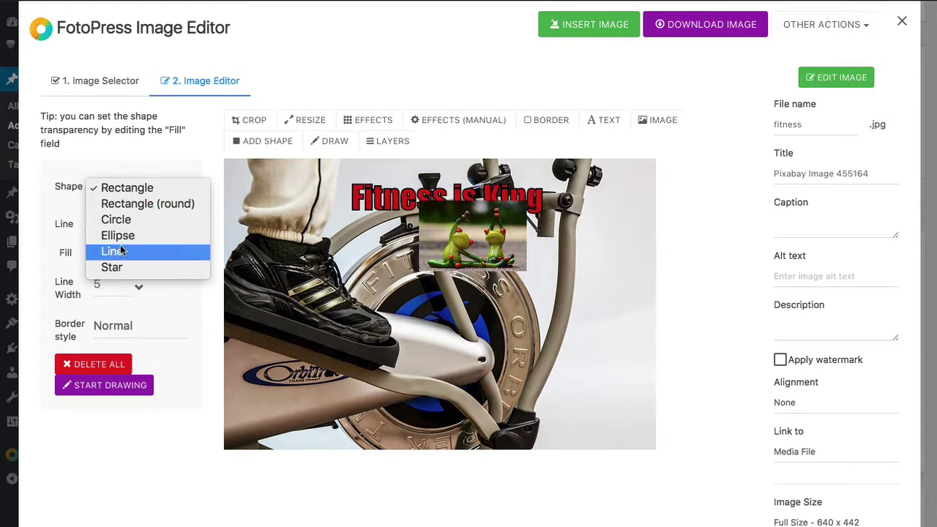
{"action": "left_click", "coordinate": [163, 151]}
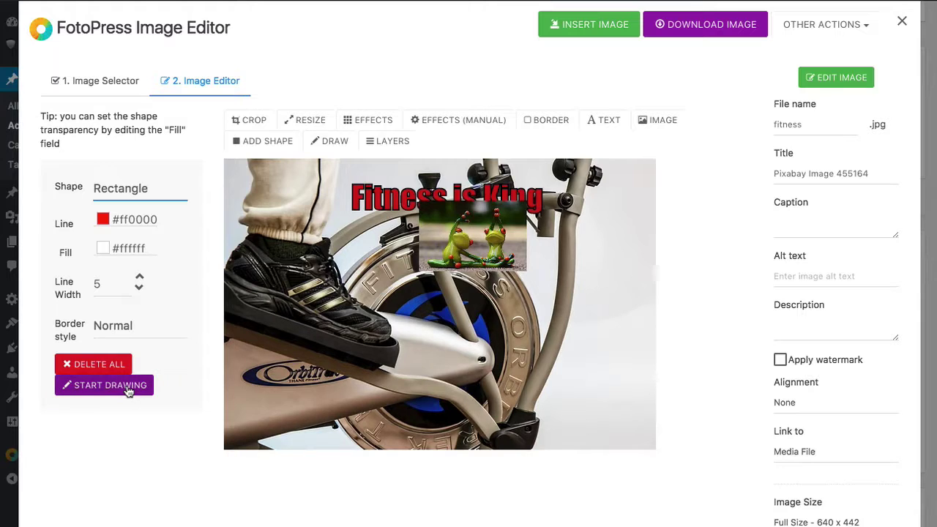
- Draw a white freehand loop over the bike wheel, then delete all drawing
{"action": "left_click", "coordinate": [331, 142]}
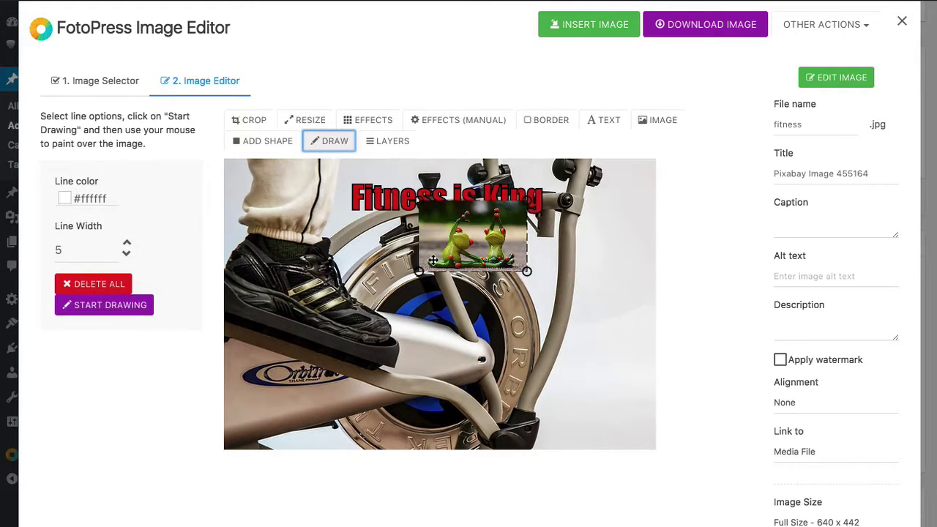
{"action": "left_click", "coordinate": [147, 312]}
{"action": "mouse_move", "coordinate": [439, 278]}
{"action": "left_mouse_down"}
{"action": "mouse_move", "coordinate": [483, 333]}
{"action": "mouse_move", "coordinate": [556, 308]}
{"action": "mouse_move", "coordinate": [527, 293]}
{"action": "left_mouse_up"}
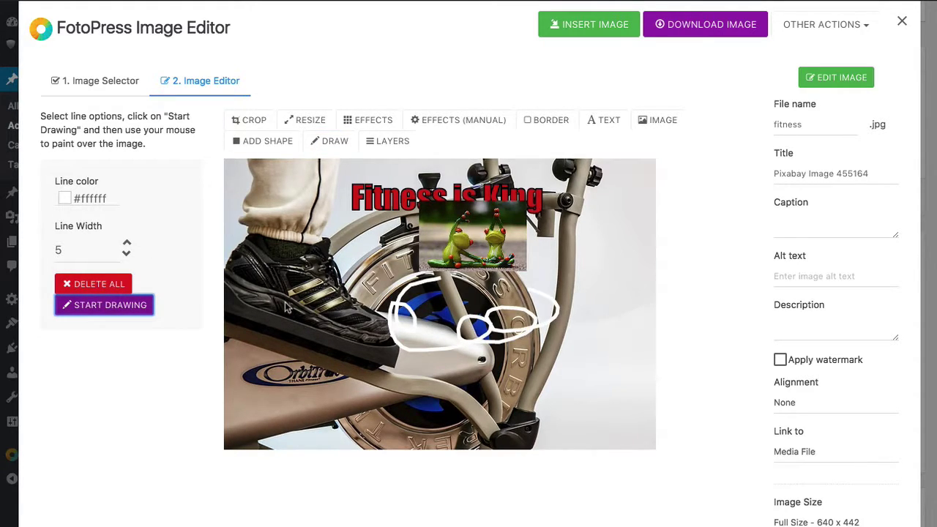
{"action": "left_click", "coordinate": [99, 285]}
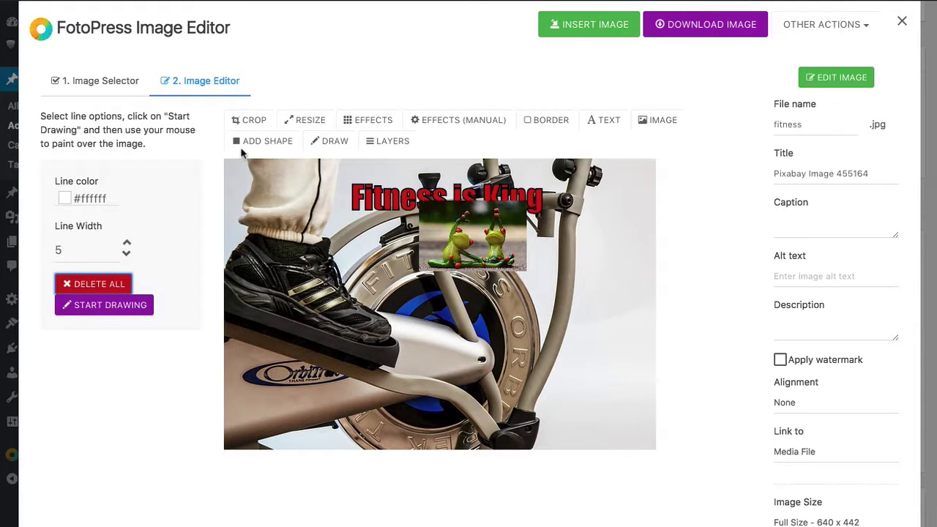
- Return to the layers list and scroll the right-hand form
{"action": "left_click", "coordinate": [386, 142]}
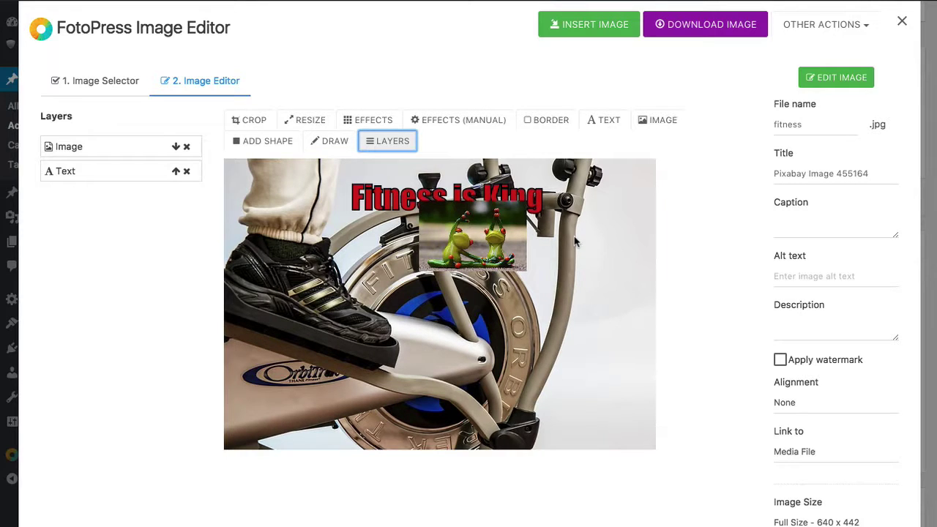
{"action": "scroll", "coordinate": [795, 309], "scroll_direction": "up", "scroll_amount": 5}
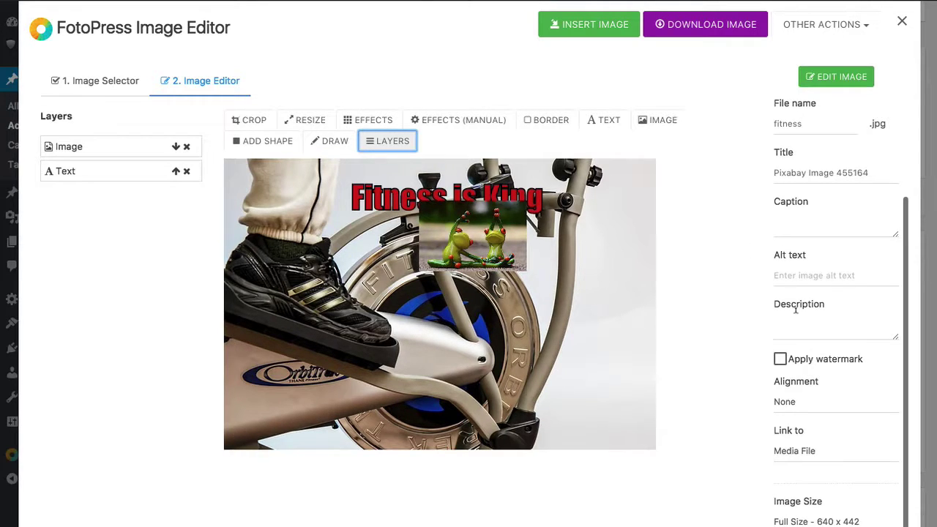
{"action": "scroll", "coordinate": [796, 311], "scroll_direction": "down", "scroll_amount": 3}
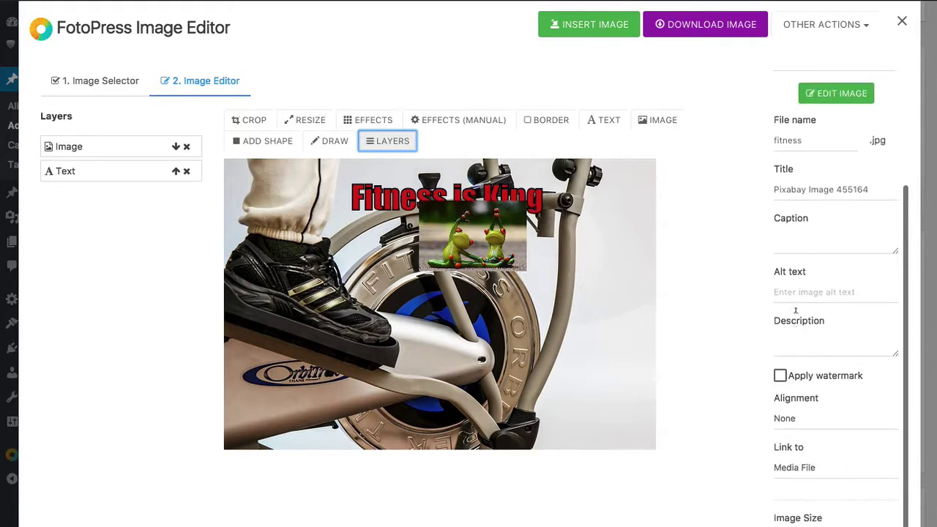
{"action": "scroll", "coordinate": [795, 310], "scroll_direction": "up", "scroll_amount": 3}
{"action": "scroll", "coordinate": [795, 309], "scroll_direction": "down", "scroll_amount": 3}
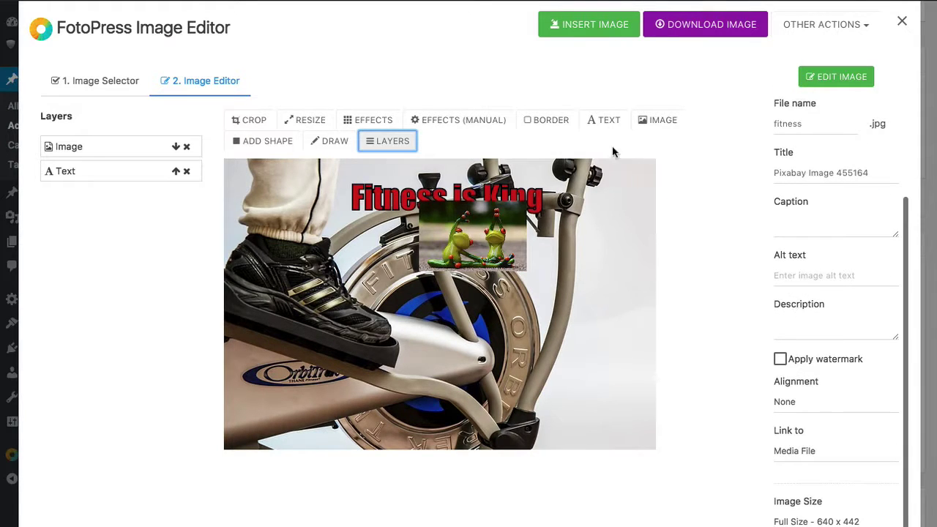
- Insert the edited fitness image into the post, delete it, then open the FotoPress Video dialog
{"action": "left_click", "coordinate": [586, 26]}
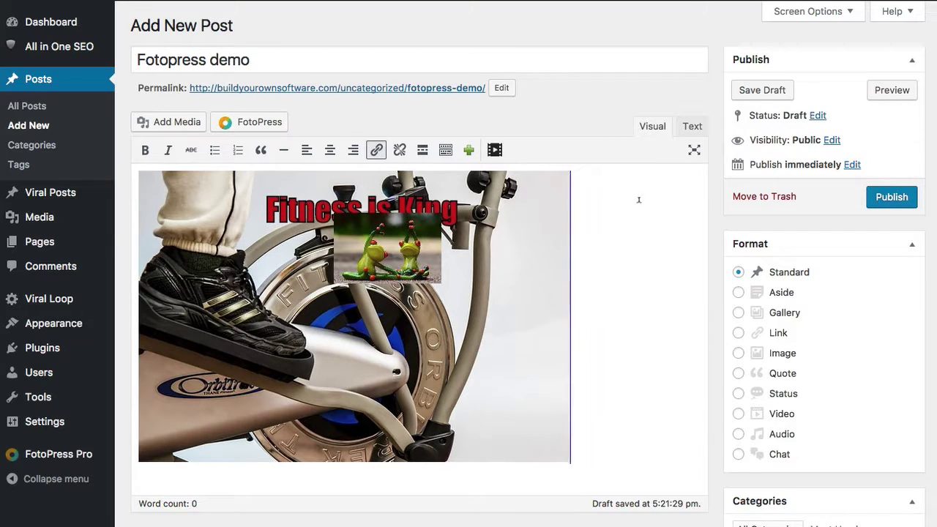
{"action": "left_click", "coordinate": [488, 289]}
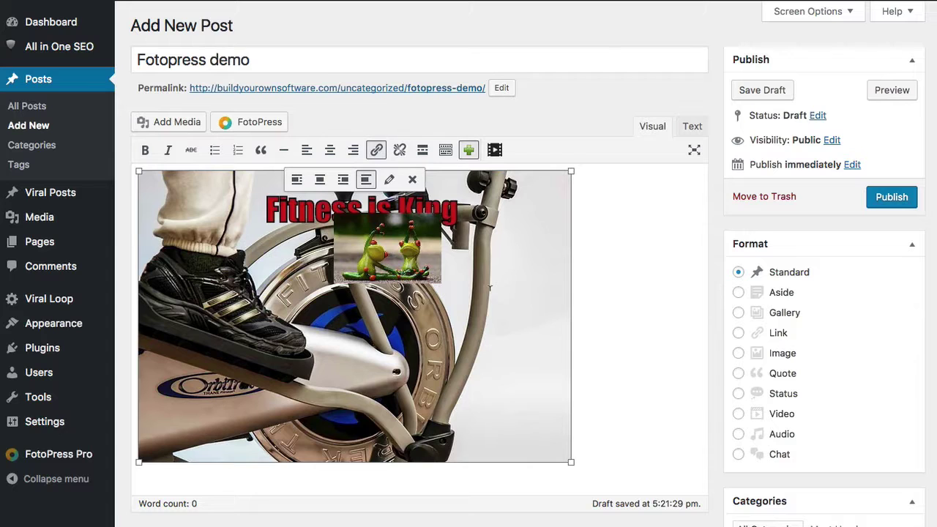
{"action": "left_click", "coordinate": [412, 180]}
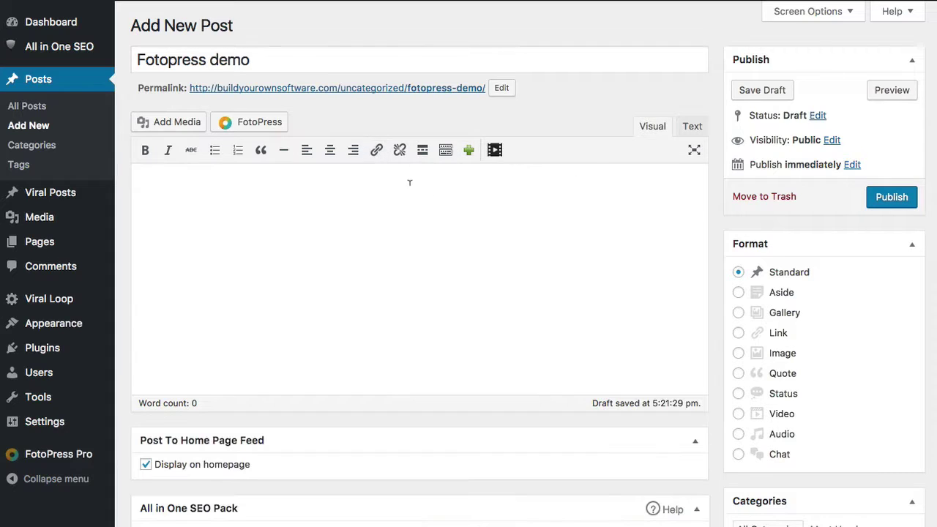
{"action": "left_click", "coordinate": [495, 150]}
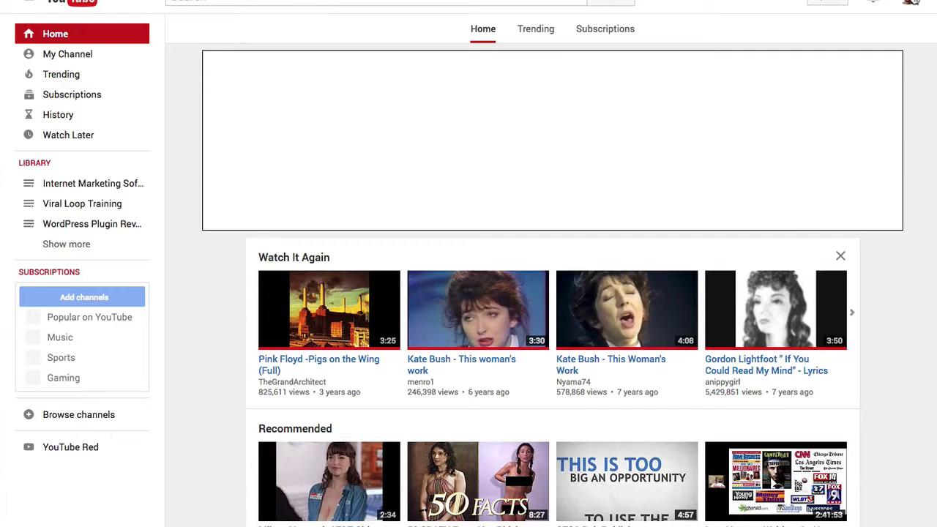
- Go through Creator Studio to the 'Split Testing Software - Split Test Monkey Review' watch page
{"action": "left_click", "coordinate": [904, 5]}
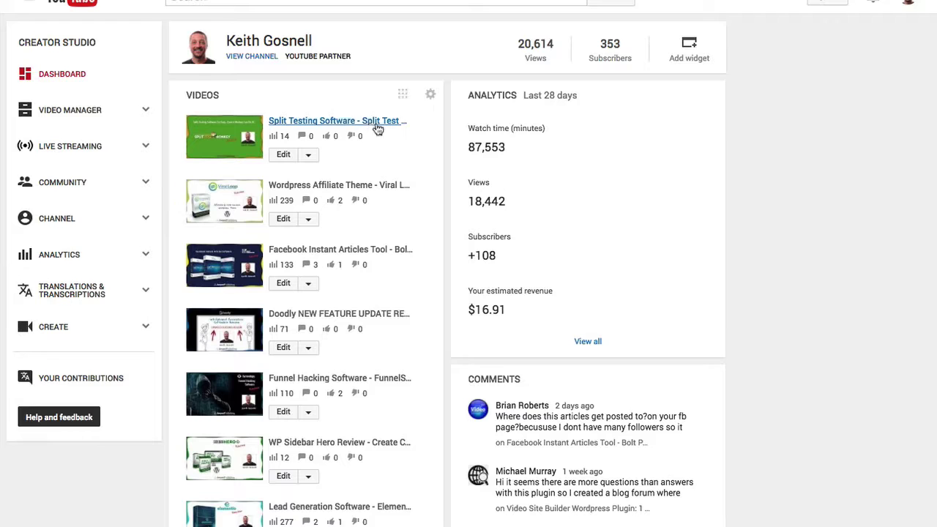
{"action": "left_click", "coordinate": [315, 123]}
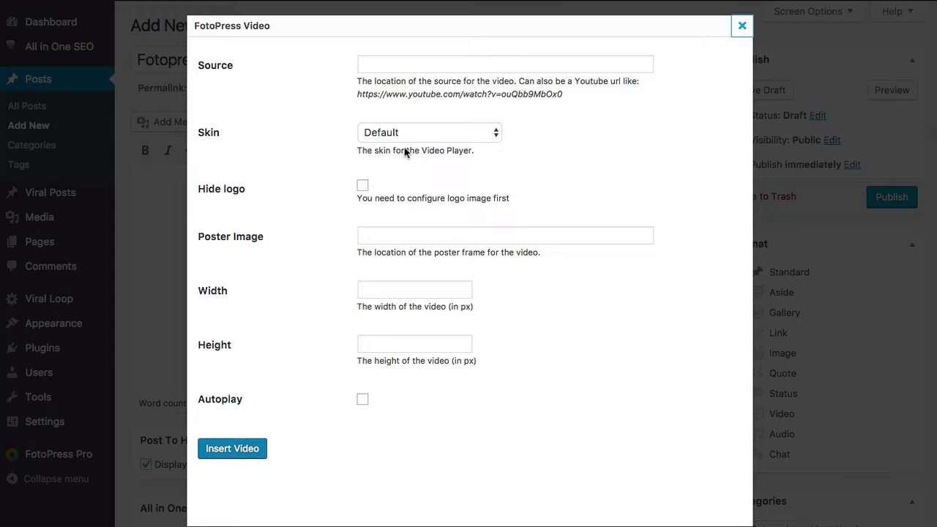
- Paste the Split Test Monkey YouTube URL as the video source and choose the Full Skin 1 skin
{"action": "left_click", "coordinate": [366, 64]}
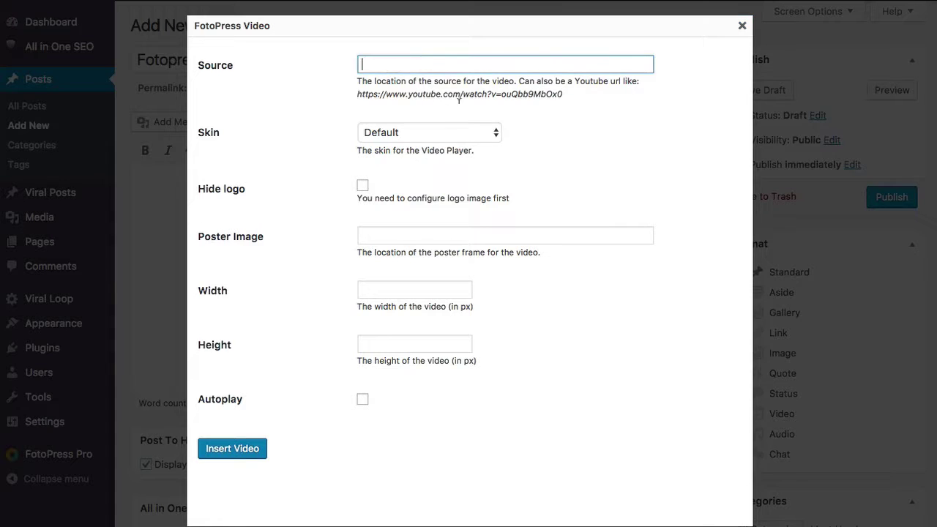
{"action": "type", "text": "https://www.youtube.com/watch?v=aiO1b24NPc0"}
{"action": "left_click", "coordinate": [417, 136]}
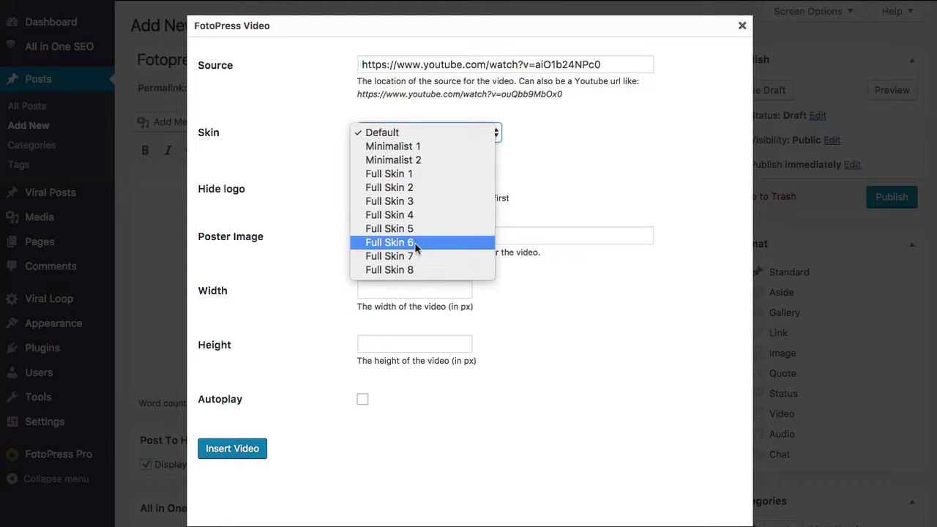
{"action": "left_click", "coordinate": [408, 175]}
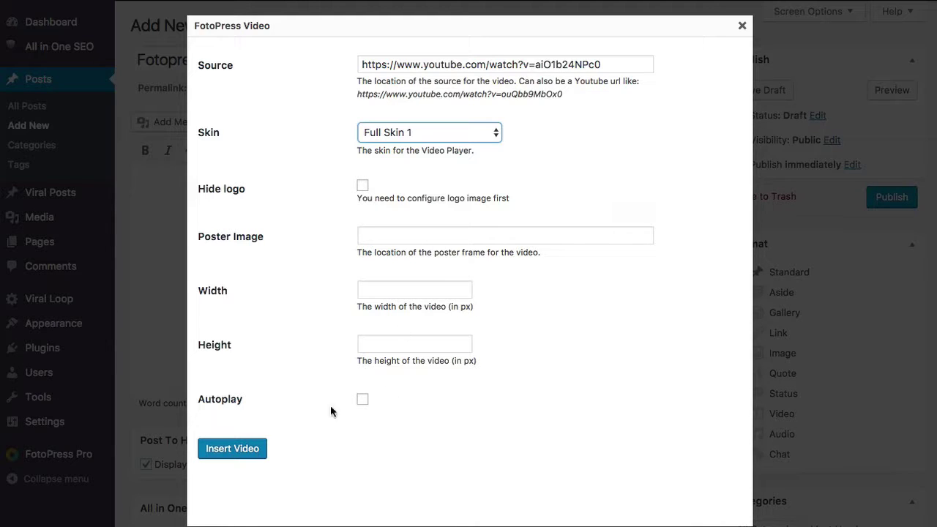
{"action": "left_click", "coordinate": [232, 448]}
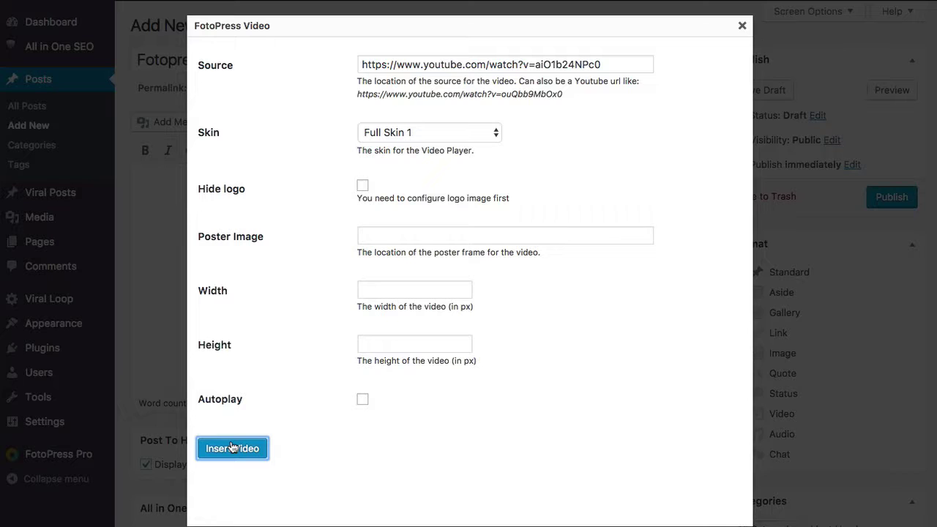
- Insert the Full Skin 1 video shortcode, then add a second one with Full Skin 4
{"action": "triple_click", "coordinate": [607, 64]}
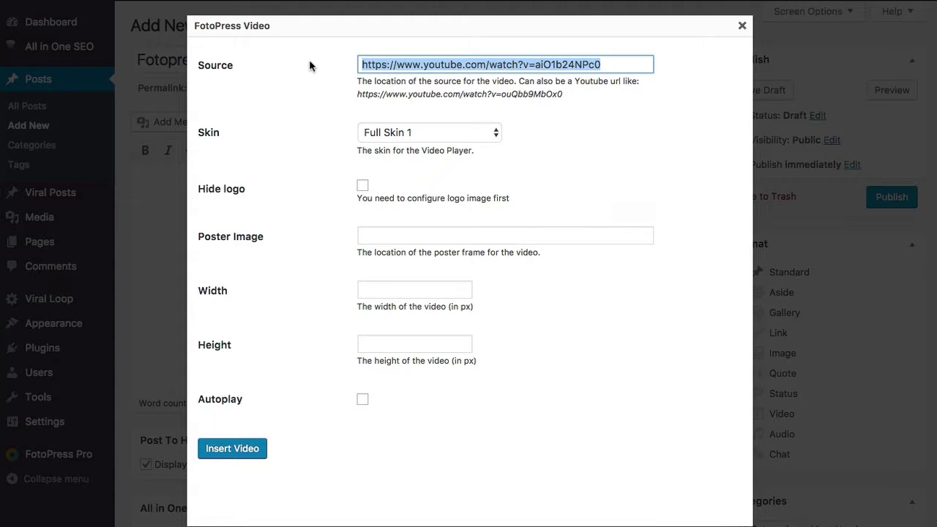
{"action": "left_click", "coordinate": [231, 448]}
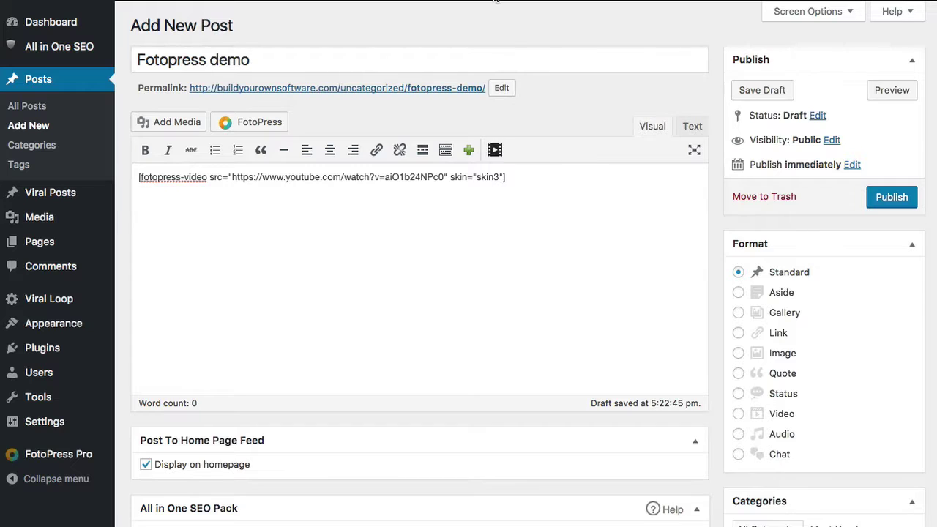
{"action": "left_click", "coordinate": [495, 149]}
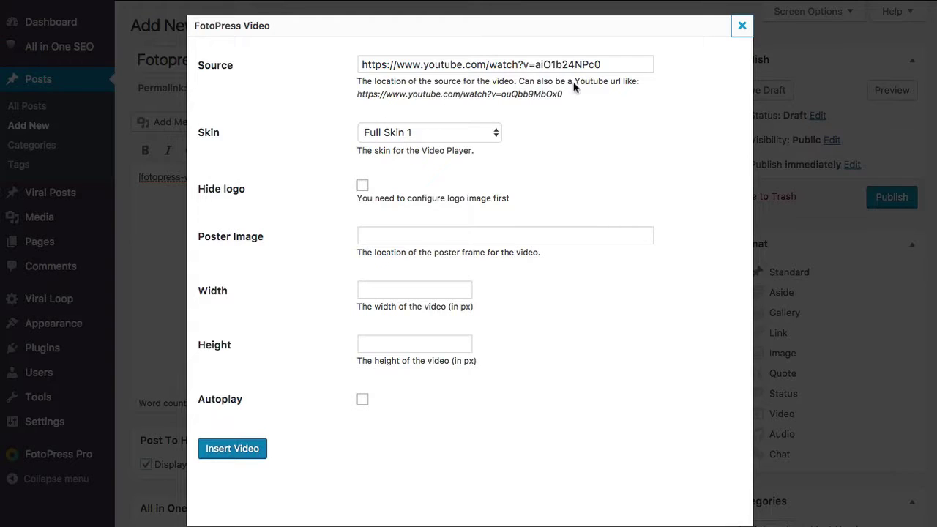
{"action": "left_click", "coordinate": [477, 131]}
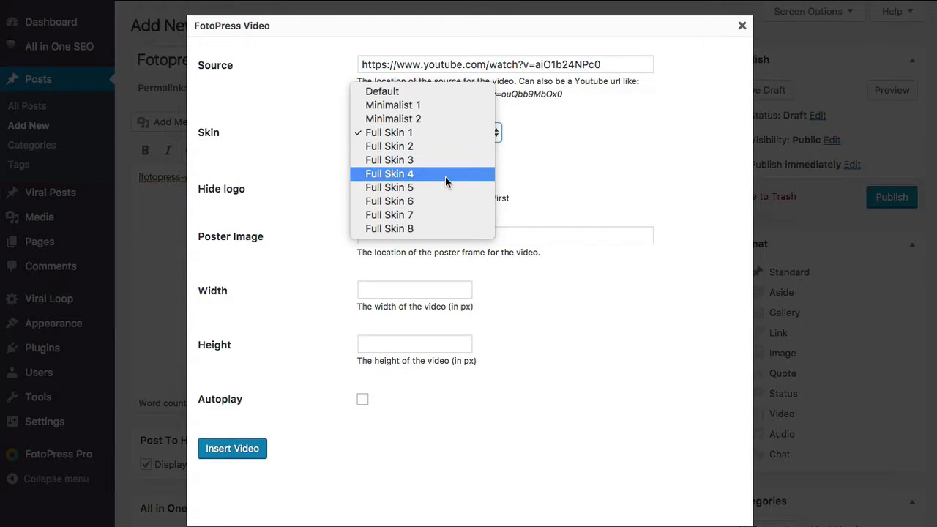
{"action": "left_click", "coordinate": [445, 176]}
{"action": "left_click", "coordinate": [230, 448]}
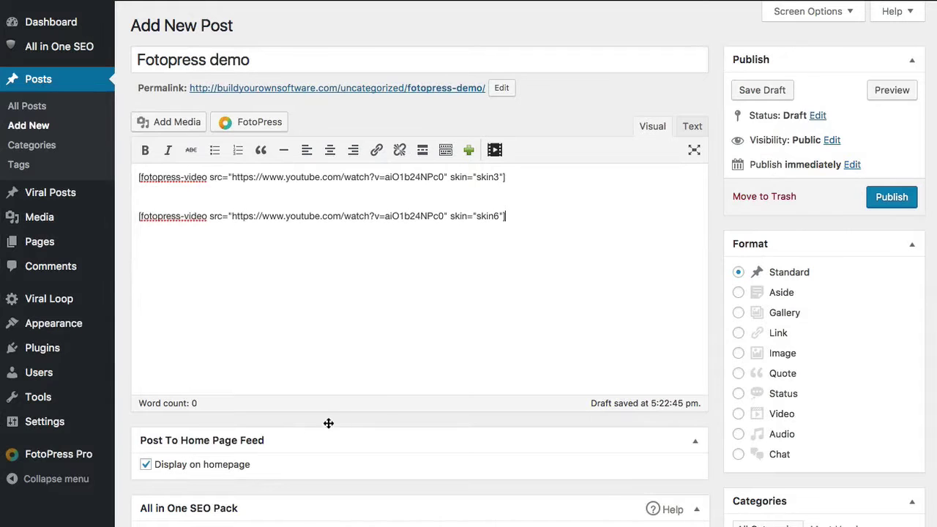
- Add a third shortcode for the same video using Full Skin 8
{"action": "left_click", "coordinate": [495, 149]}
{"action": "left_click", "coordinate": [455, 139]}
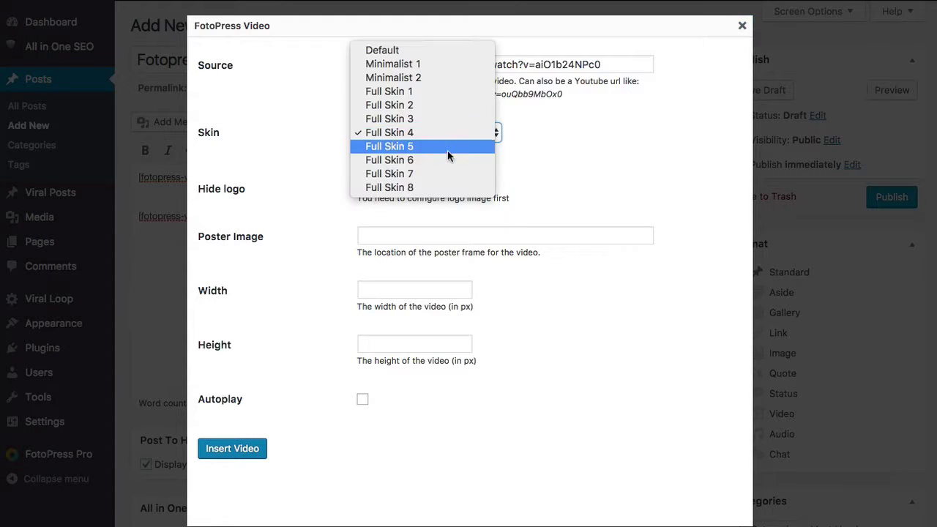
{"action": "left_click", "coordinate": [439, 187]}
{"action": "left_click", "coordinate": [233, 447]}
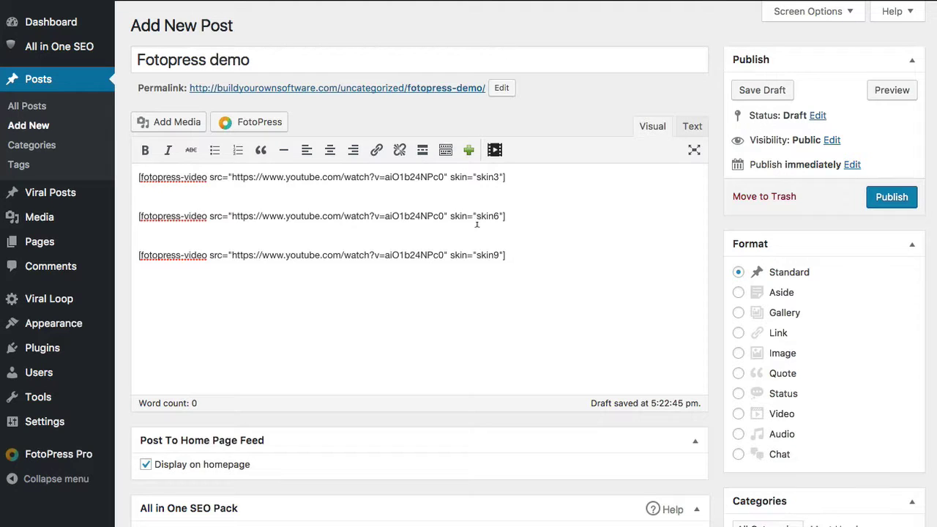
- Save the Fotopress demo post as a draft, preview it in a new tab, and scroll through the skinned players
{"action": "left_click", "coordinate": [749, 92]}
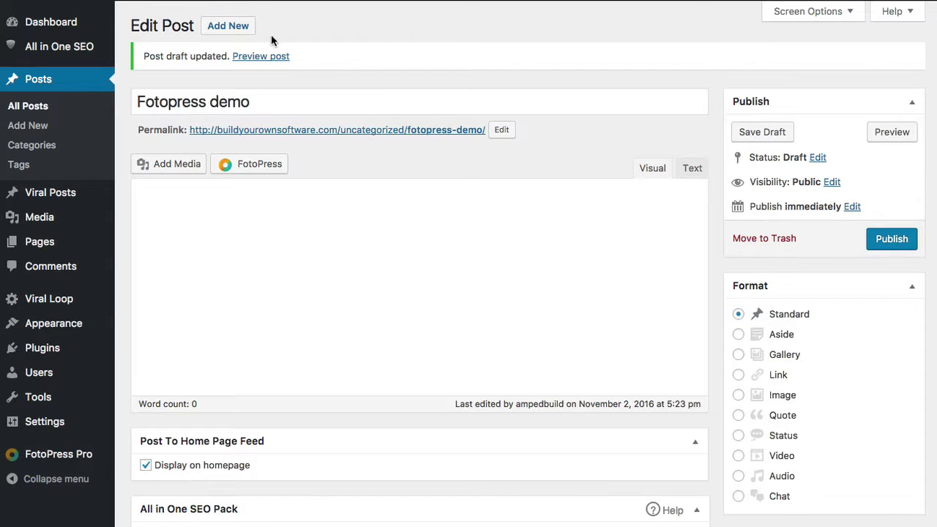
{"action": "right_click", "coordinate": [278, 56]}
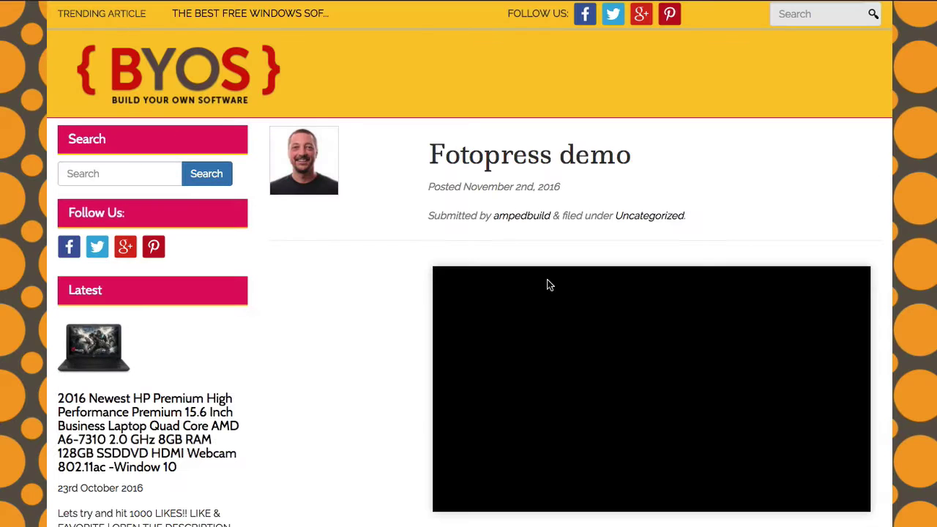
{"action": "scroll", "coordinate": [647, 291], "scroll_direction": "down", "scroll_amount": 1}
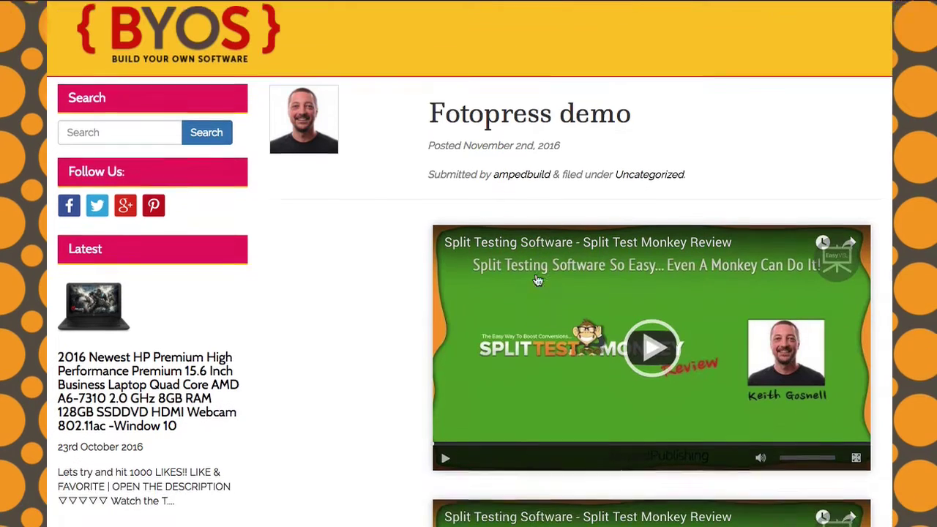
{"action": "scroll", "coordinate": [647, 291], "scroll_direction": "down", "scroll_amount": 1}
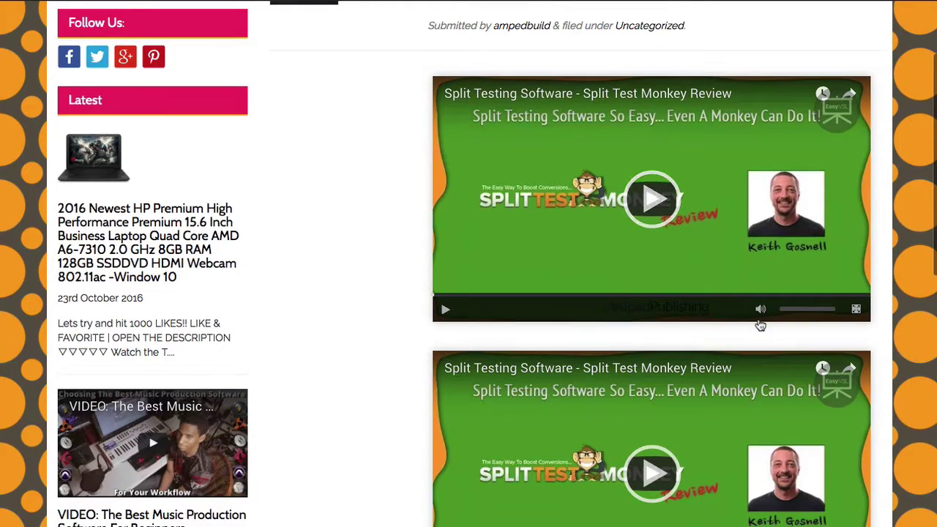
{"action": "scroll", "coordinate": [697, 306], "scroll_direction": "down", "scroll_amount": 1}
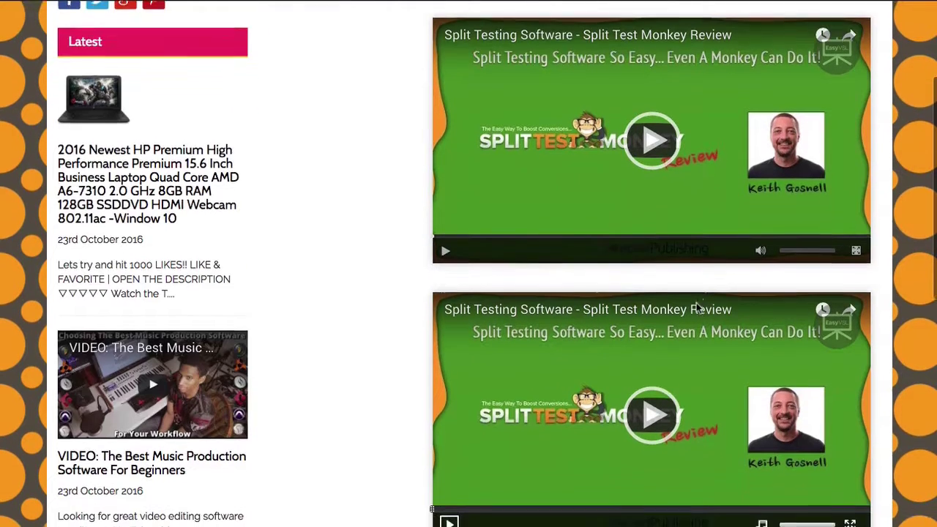
{"action": "scroll", "coordinate": [679, 243], "scroll_direction": "down", "scroll_amount": 3}
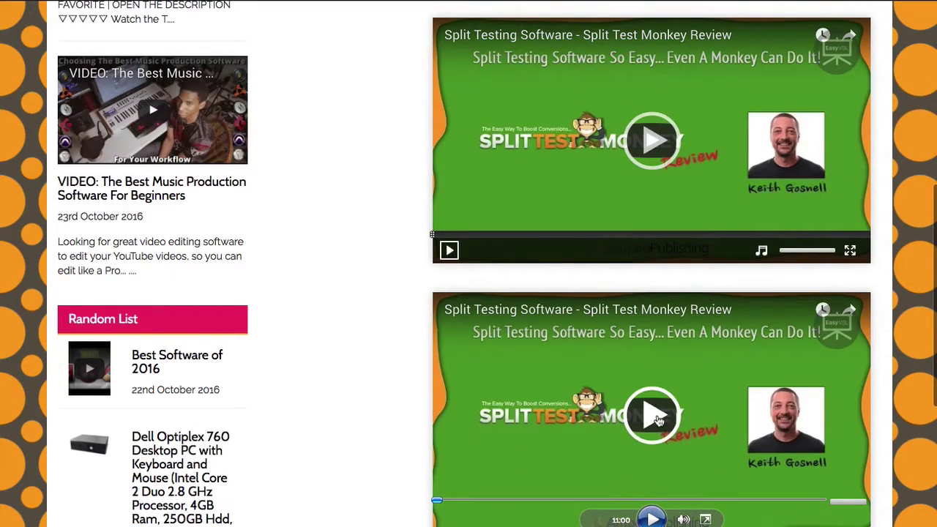
{"action": "scroll", "coordinate": [659, 420], "scroll_direction": "down", "scroll_amount": 2}
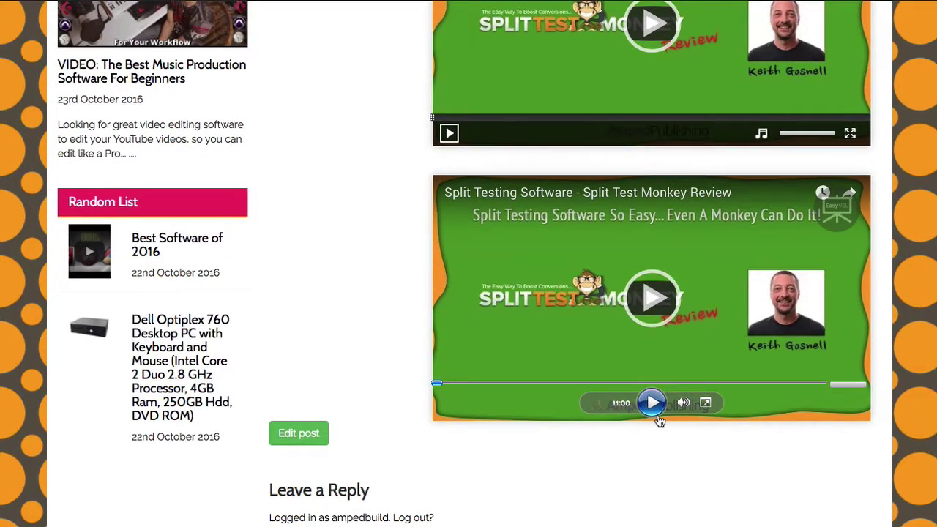
{"action": "scroll", "coordinate": [655, 385], "scroll_direction": "up", "scroll_amount": 1}
{"action": "scroll", "coordinate": [652, 344], "scroll_direction": "up", "scroll_amount": 2}
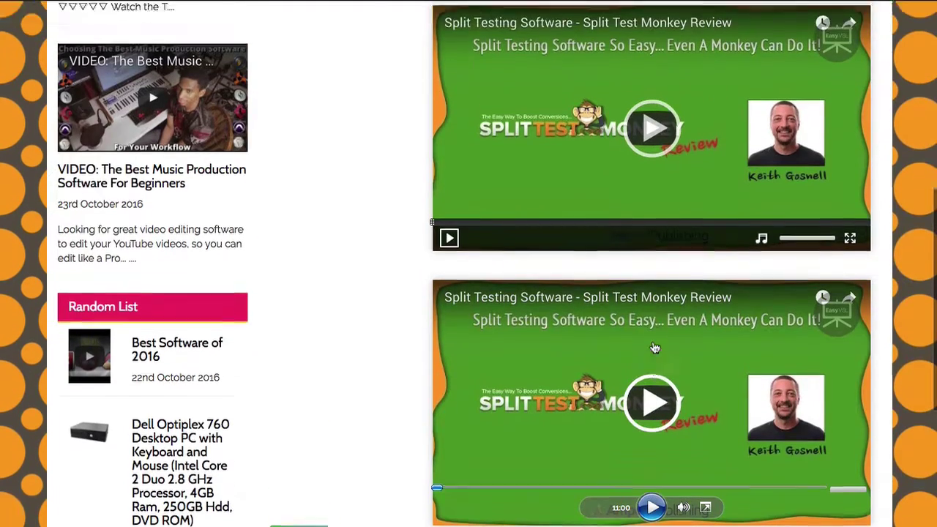
{"action": "scroll", "coordinate": [655, 347], "scroll_direction": "up", "scroll_amount": 4}
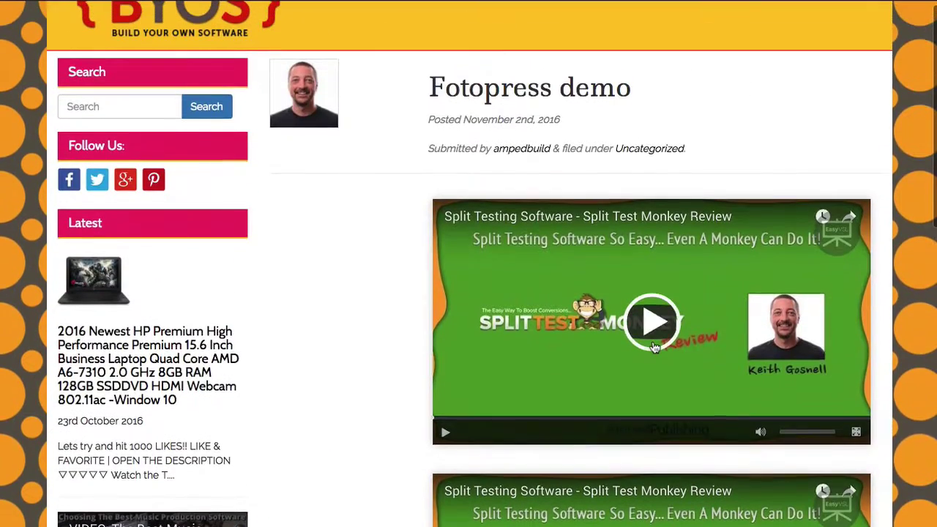